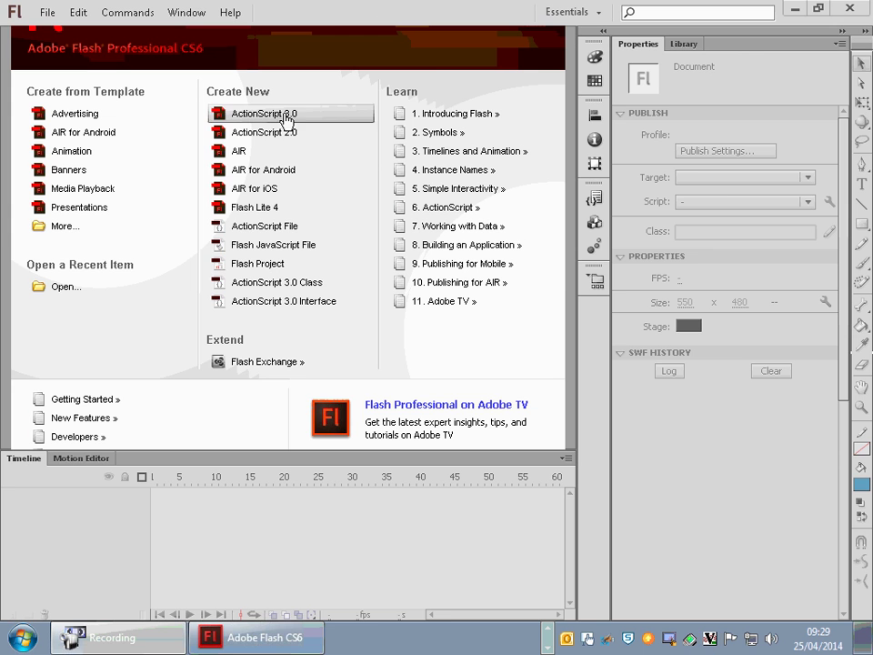
Step: Create a new ActionScript 3.0 document and set the workspace to Classic after trying the Animator layout
{"action": "left_click", "coordinate": [287, 119]}
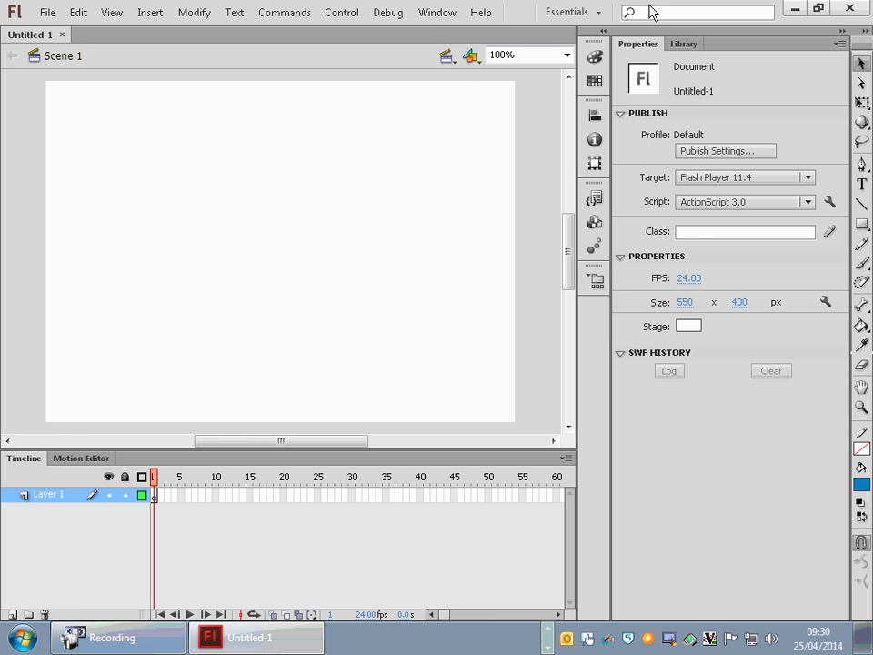
{"action": "left_click", "coordinate": [438, 13]}
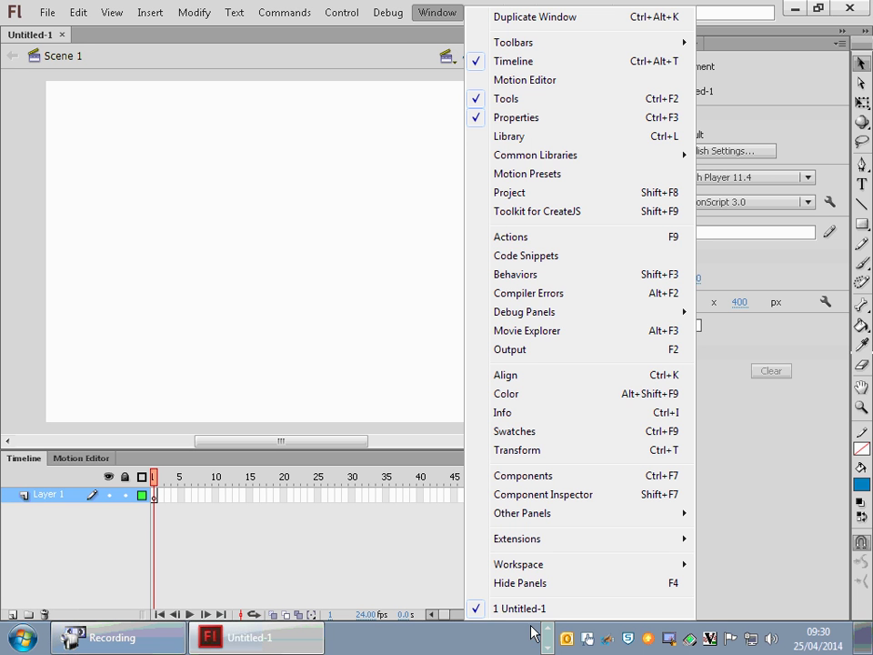
{"action": "mouse_move", "coordinate": [534, 570]}
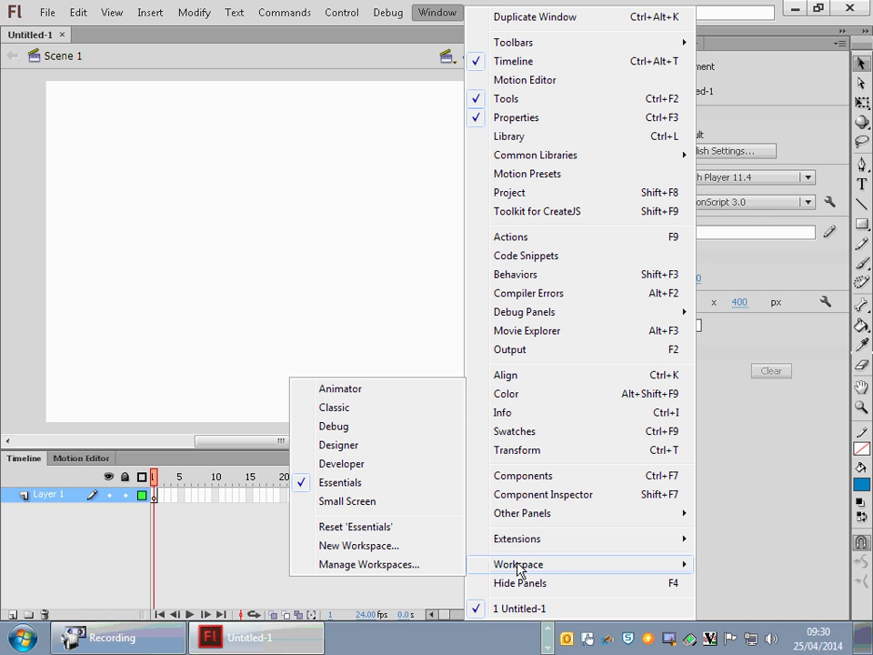
{"action": "left_click", "coordinate": [344, 389]}
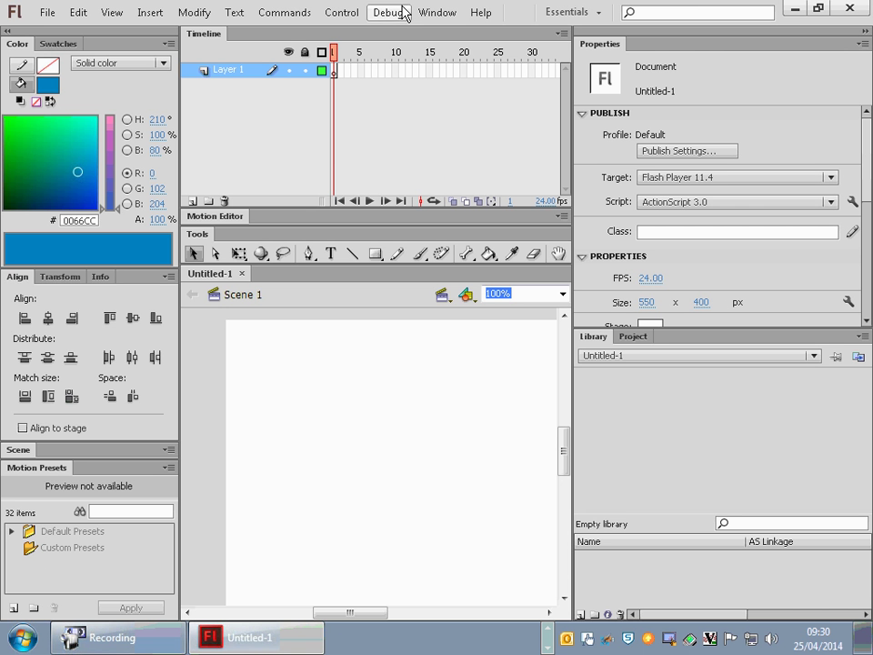
{"action": "left_click", "coordinate": [436, 13]}
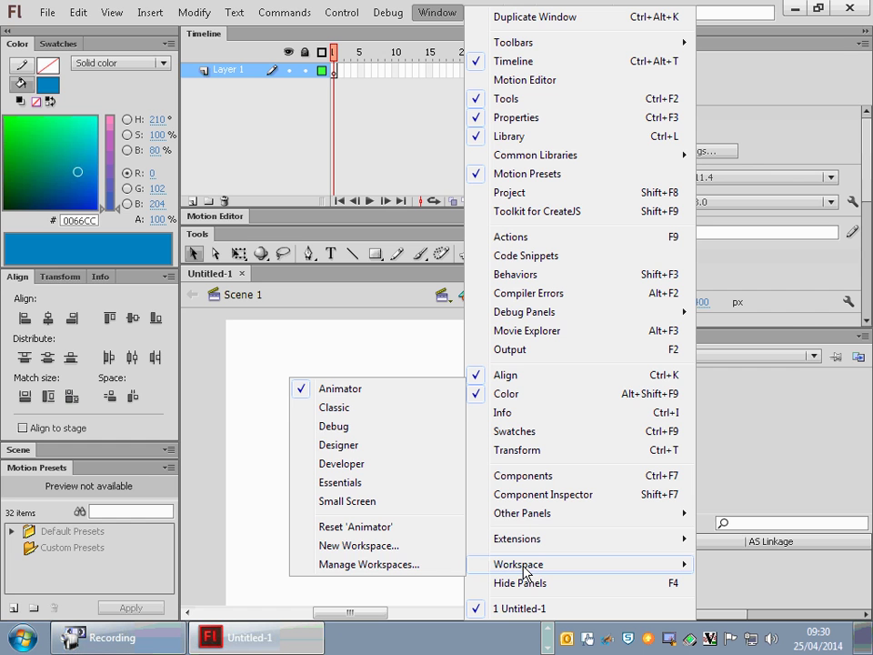
{"action": "left_click", "coordinate": [343, 415]}
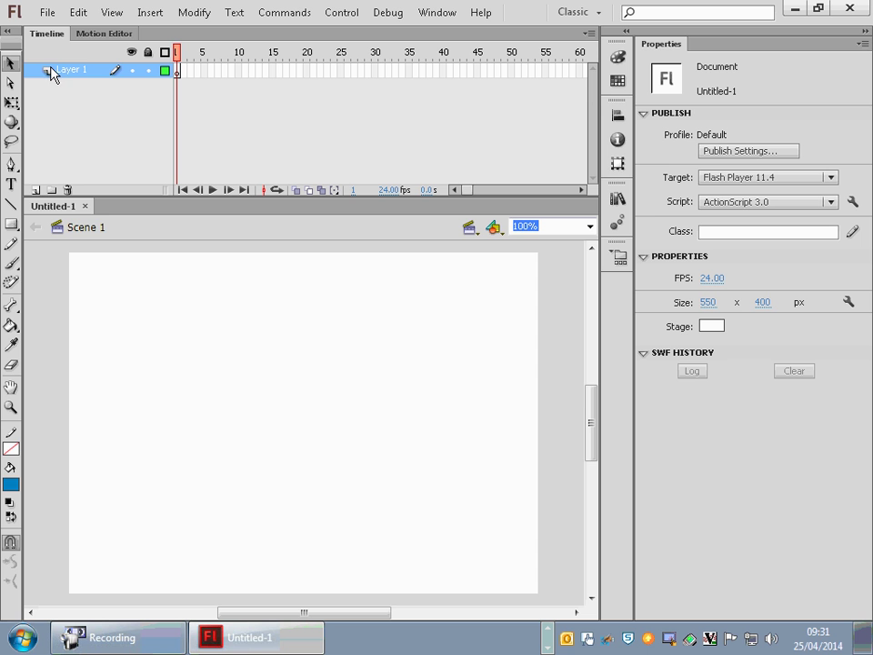
Step: Add two new layers above Layer 1 in the timeline
{"action": "left_click", "coordinate": [34, 190]}
{"action": "left_click", "coordinate": [34, 190]}
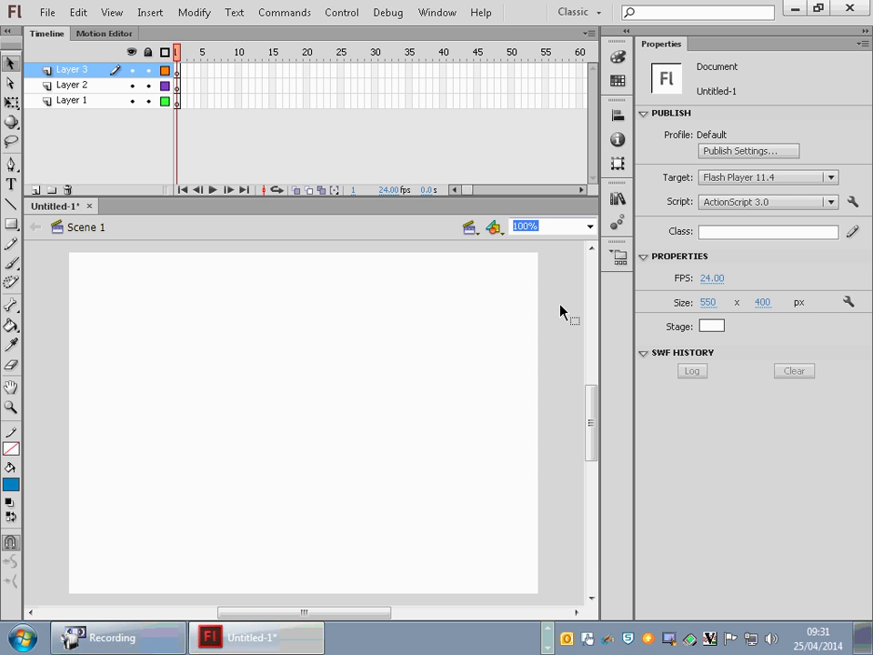
Step: Set the document's frame rate to 20 fps
{"action": "left_click", "coordinate": [708, 304]}
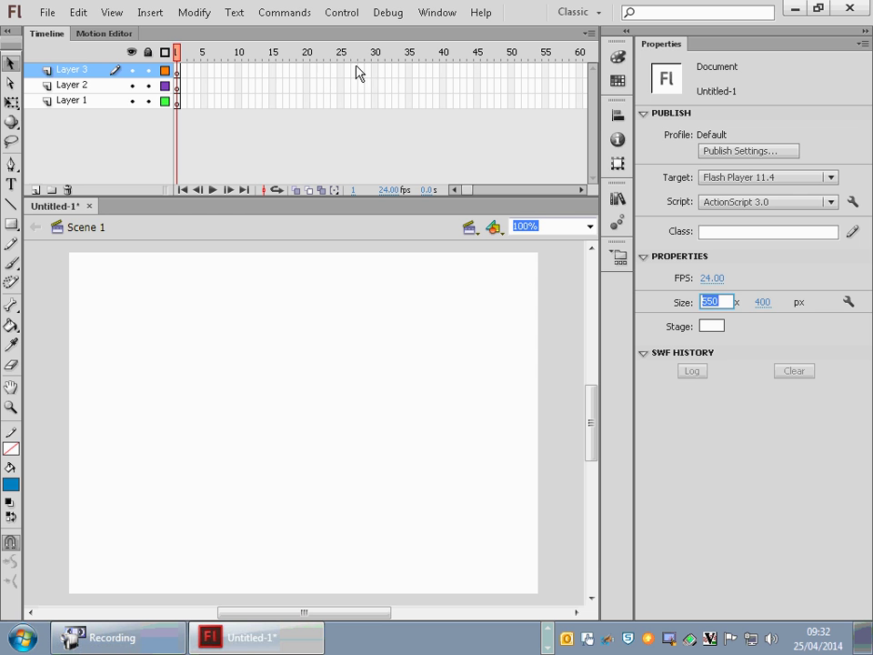
{"action": "left_click", "coordinate": [333, 72]}
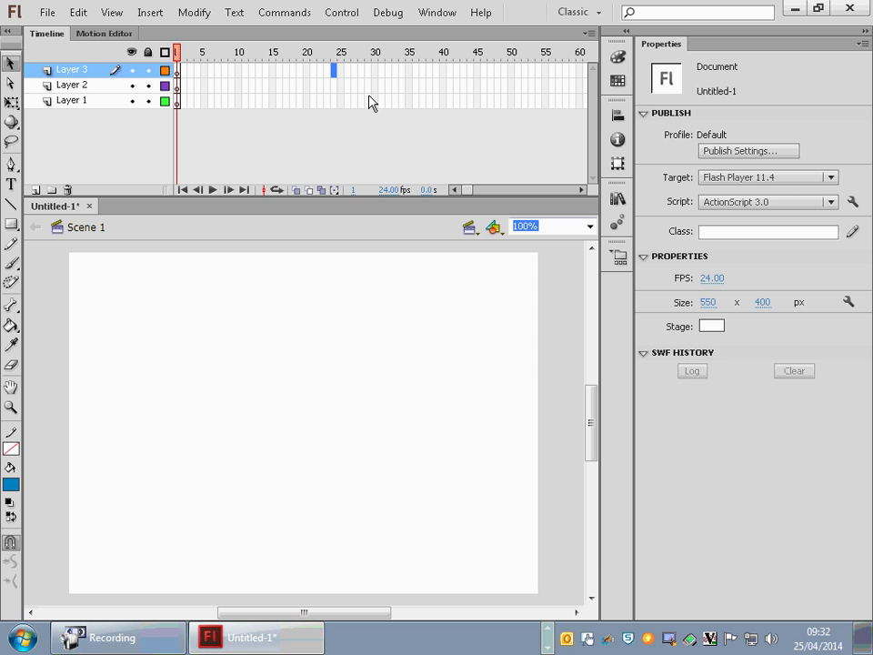
{"action": "left_click", "coordinate": [712, 278]}
{"action": "type", "text": "20"}
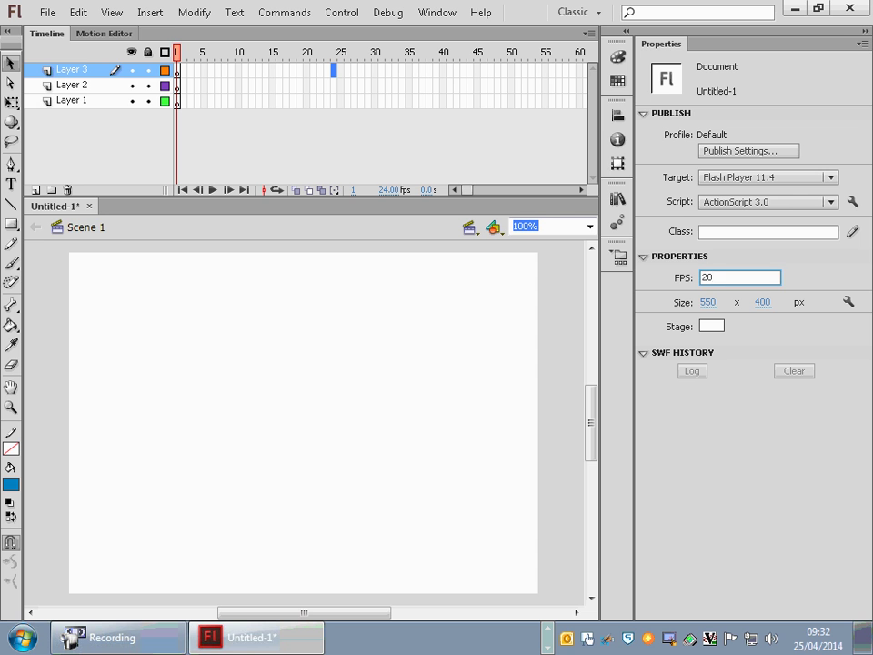
{"action": "key", "text": "Return"}
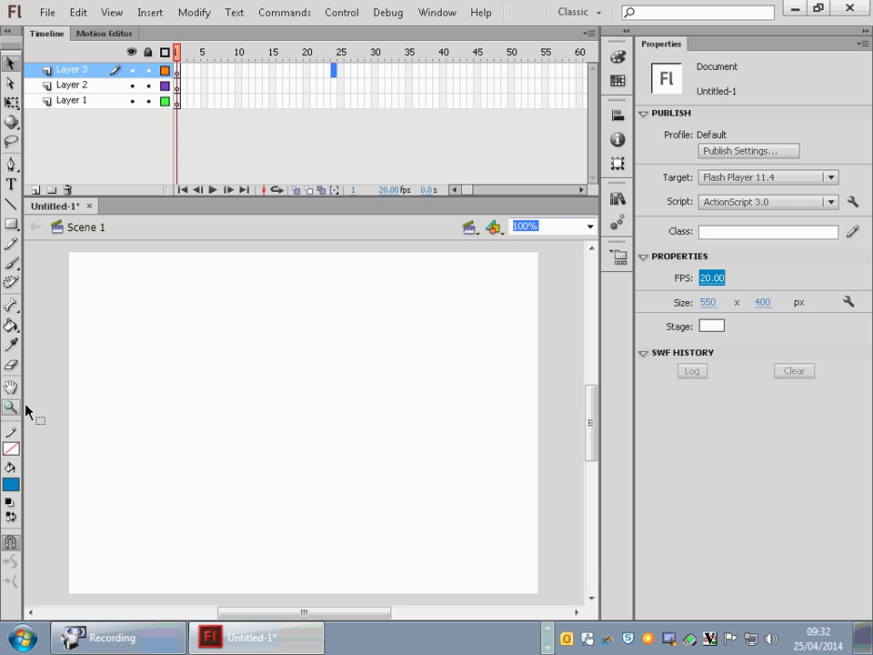
Step: Rename Layer 3 as "ball" and activate the Oval tool
{"action": "double_click", "coordinate": [69, 72]}
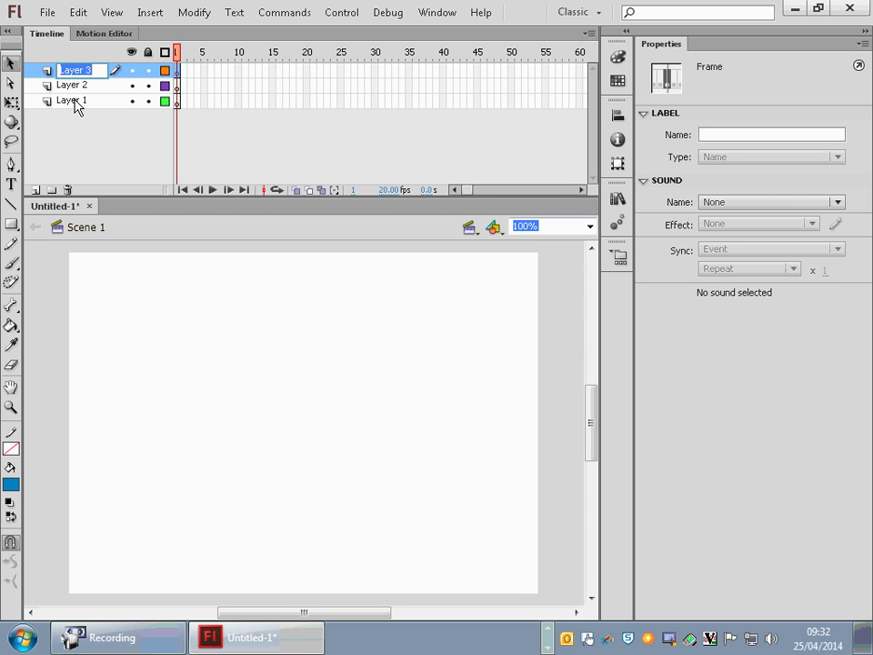
{"action": "type", "text": "ball"}
{"action": "left_click", "coordinate": [16, 231]}
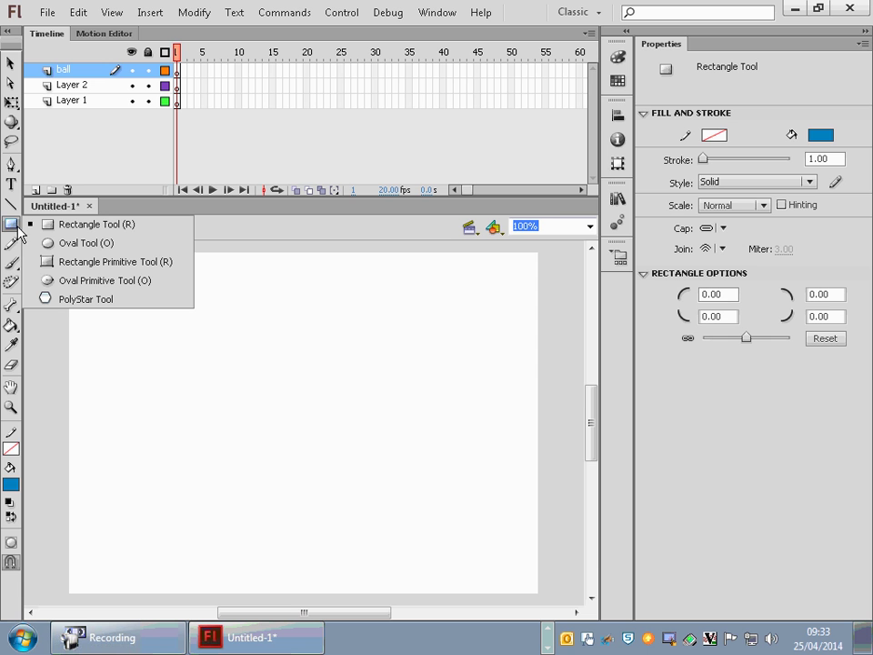
{"action": "left_click", "coordinate": [87, 243]}
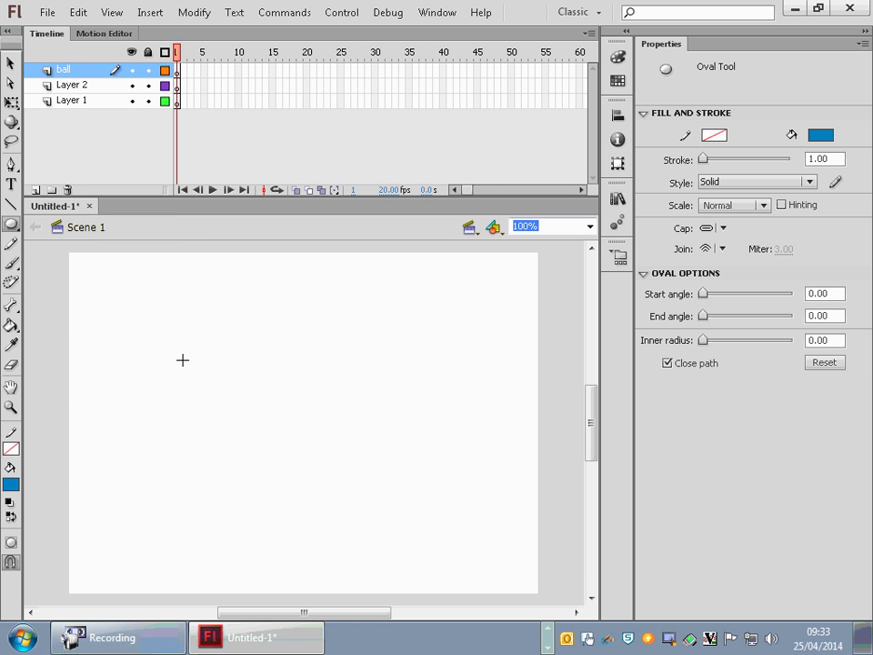
Step: Draw three trial ovals of different proportions across the stage, two of them perfect circles, and delete them all
{"action": "left_click_drag", "start_coordinate": [125, 284], "coordinate": [222, 381]}
{"action": "left_click_drag", "start_coordinate": [268, 336], "coordinate": [346, 438]}
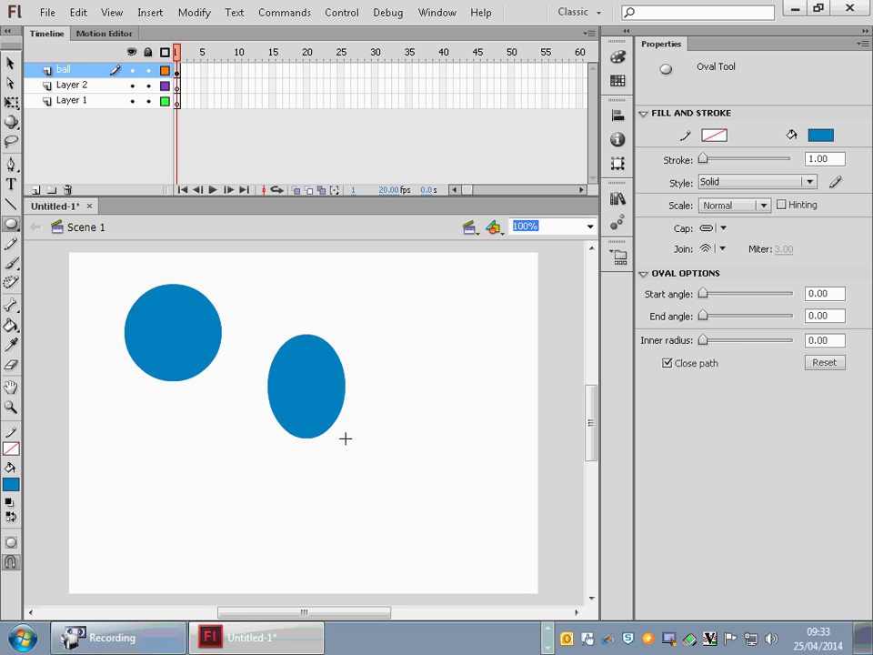
{"action": "left_click_drag", "start_coordinate": [372, 298], "coordinate": [528, 398]}
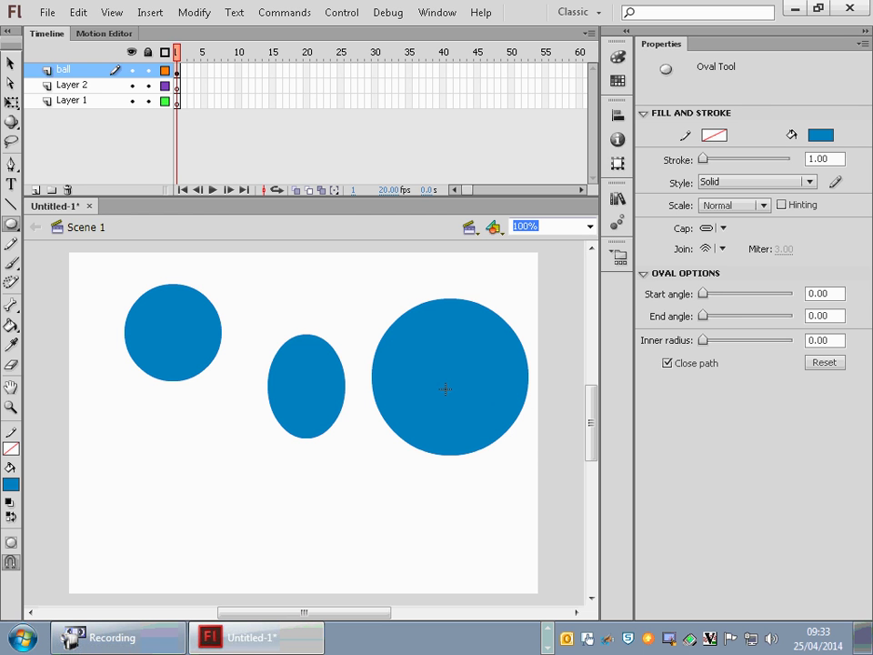
{"action": "key", "text": "ctrl+a"}
{"action": "key", "text": "Delete"}
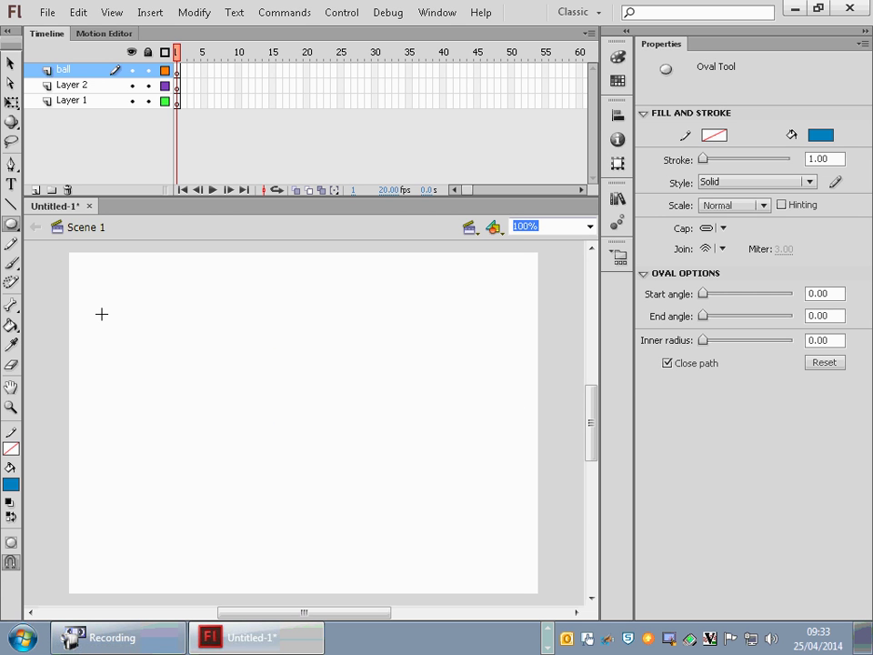
Step: Draw a solid blue circle about 86 px across near the stage's upper-left corner and select it
{"action": "left_click_drag", "start_coordinate": [111, 287], "coordinate": [182, 361]}
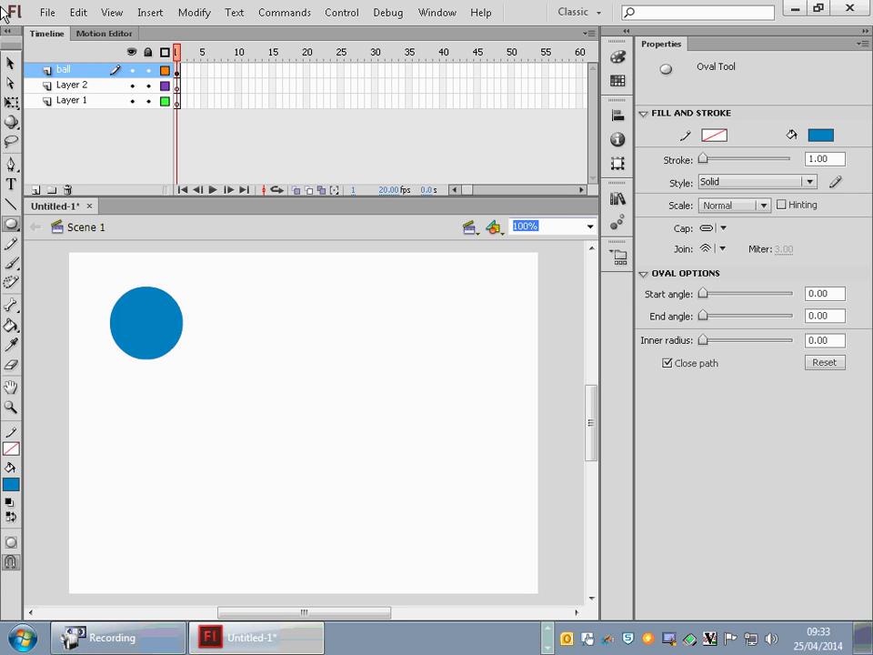
{"action": "left_click", "coordinate": [10, 63]}
{"action": "left_click", "coordinate": [134, 353]}
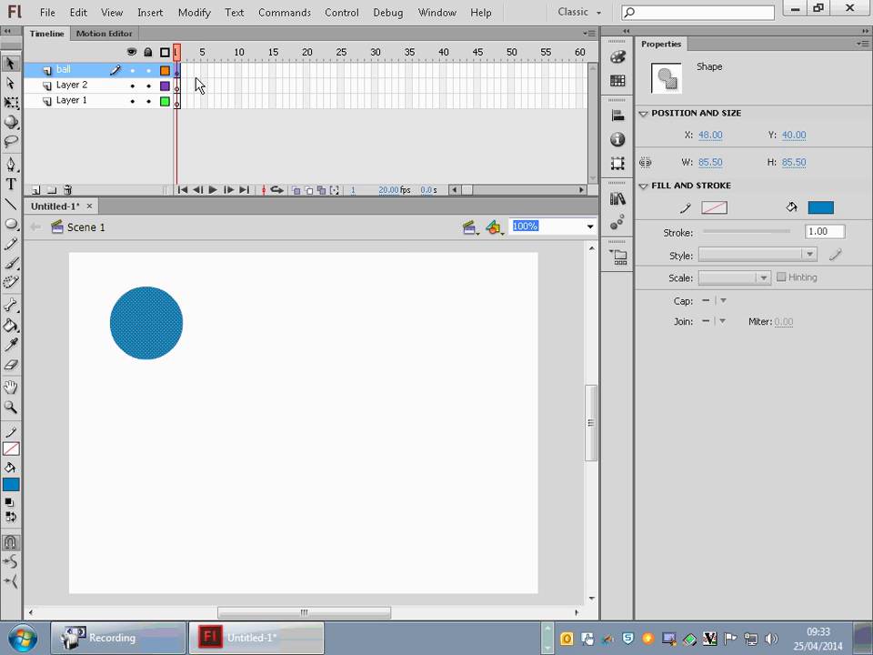
Step: Convert the circle to a Movie Clip symbol named BlueBall and move it to about X 6, Y 22
{"action": "left_click", "coordinate": [194, 12]}
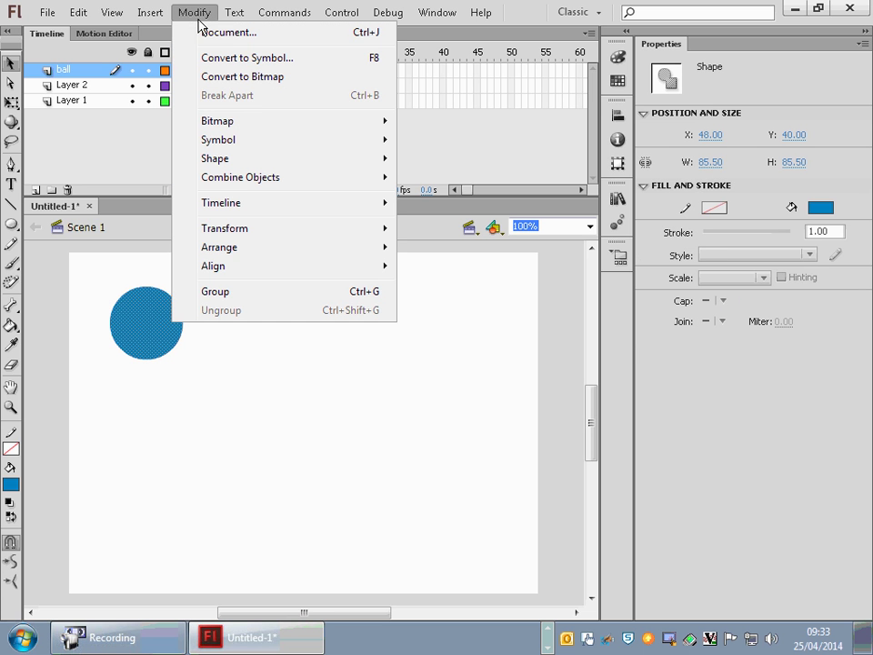
{"action": "left_click", "coordinate": [287, 59]}
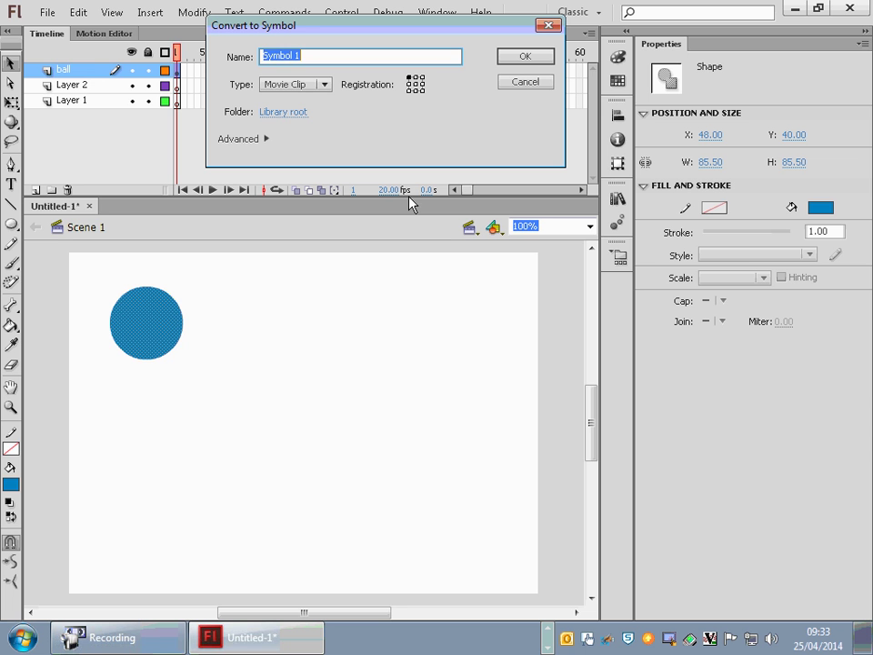
{"action": "type", "text": "BlueBall"}
{"action": "left_click", "coordinate": [324, 84]}
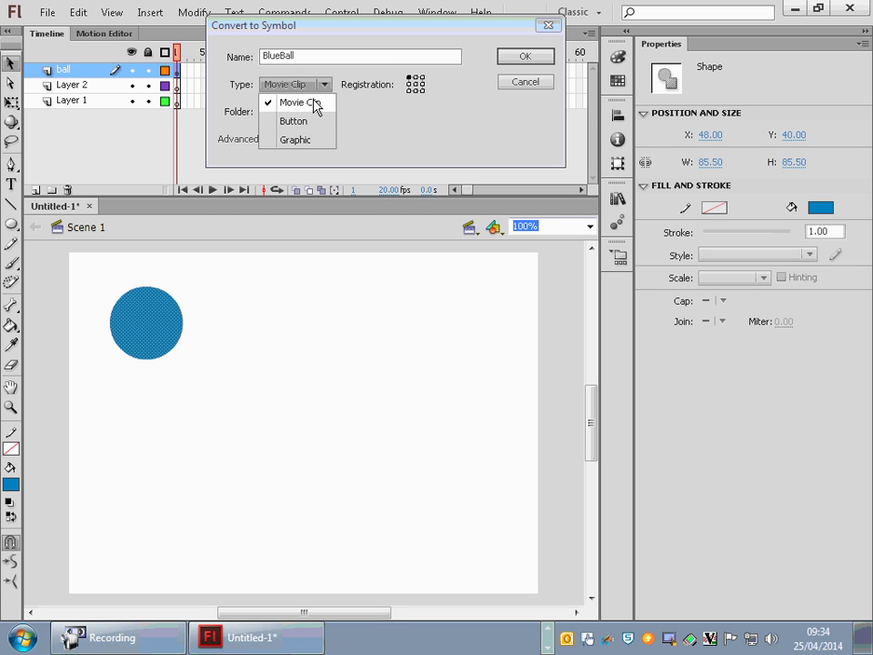
{"action": "left_click", "coordinate": [313, 102]}
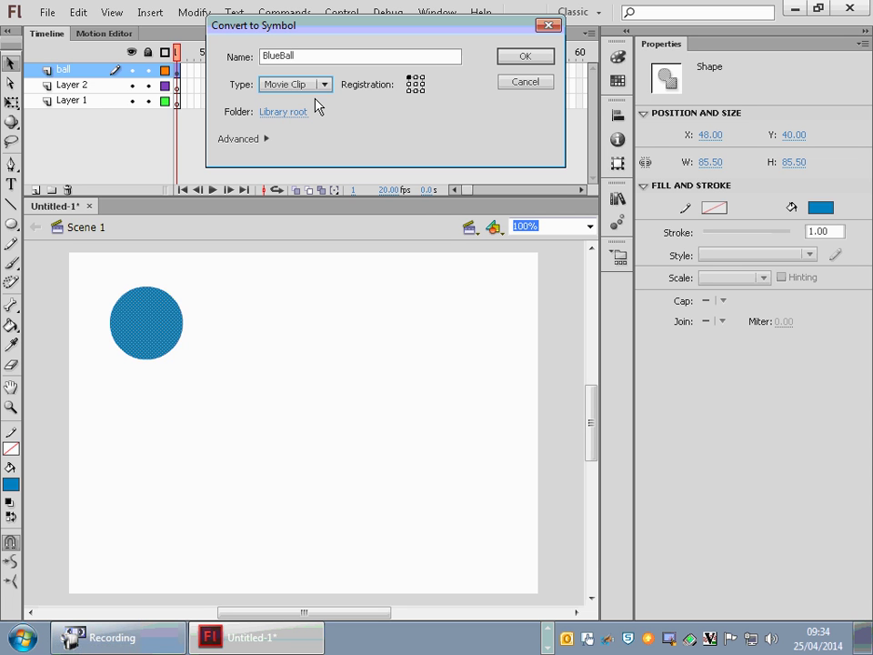
{"action": "left_click", "coordinate": [324, 86]}
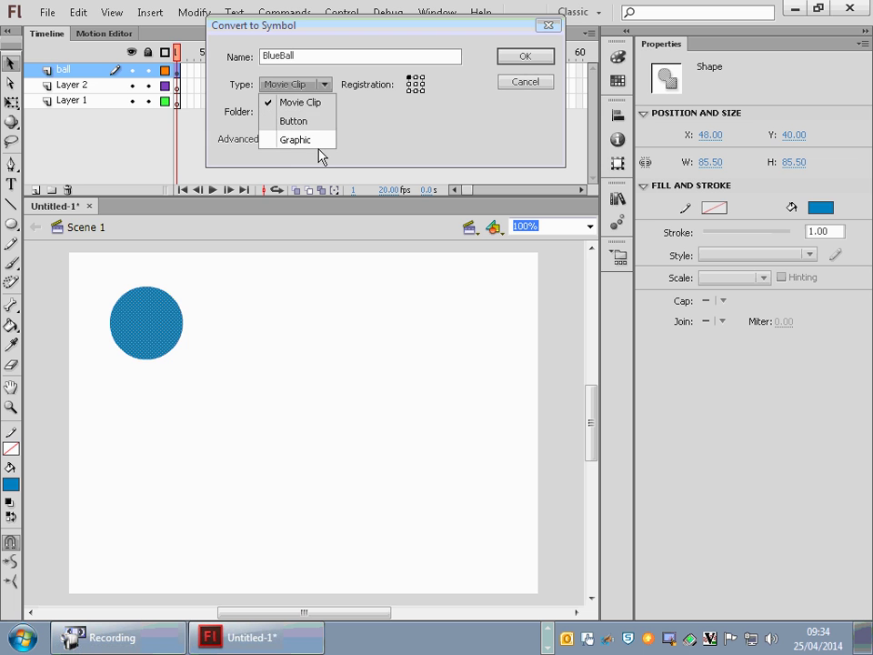
{"action": "left_click", "coordinate": [311, 103]}
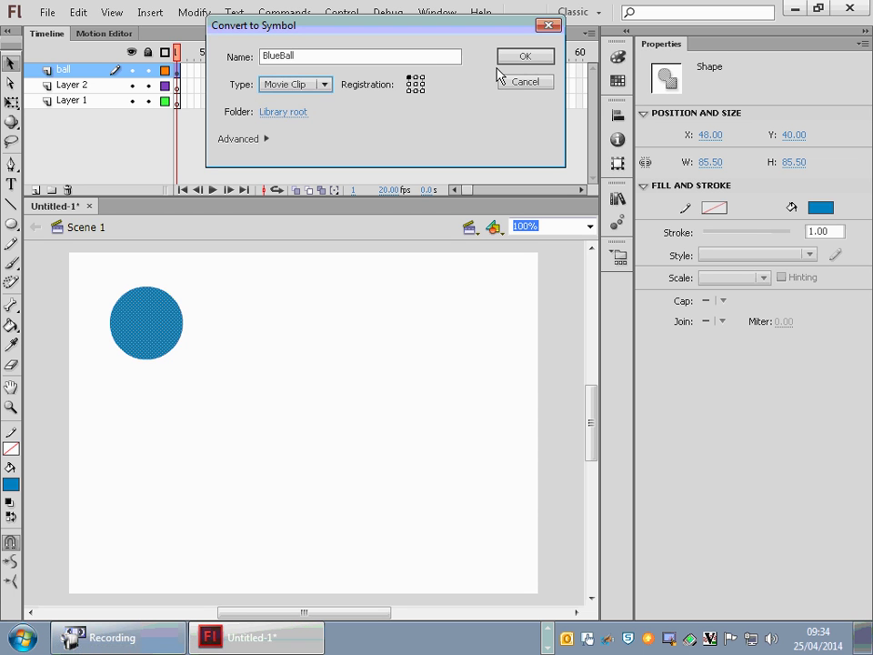
{"action": "left_click", "coordinate": [520, 58]}
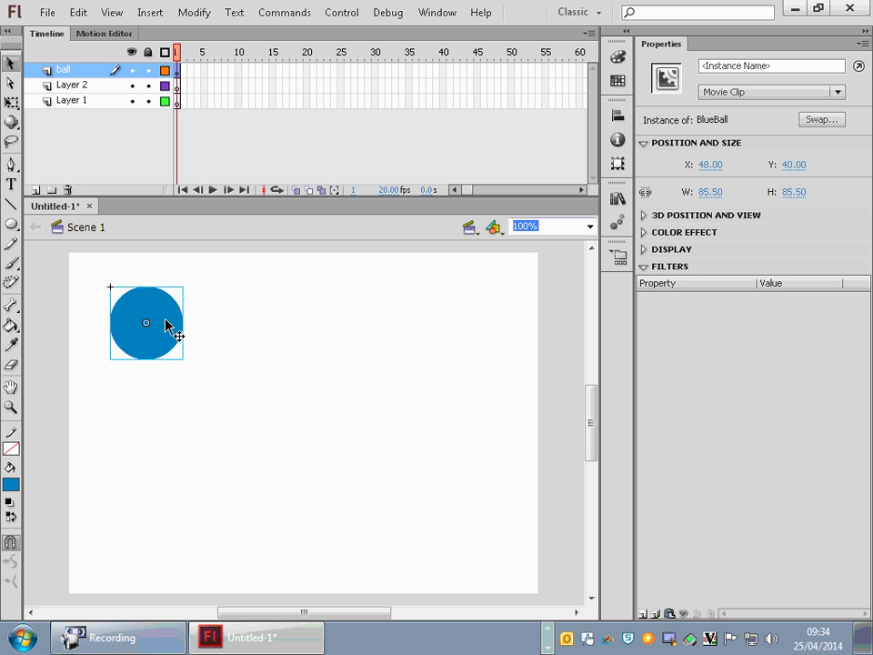
{"action": "left_click_drag", "start_coordinate": [152, 326], "coordinate": [114, 310]}
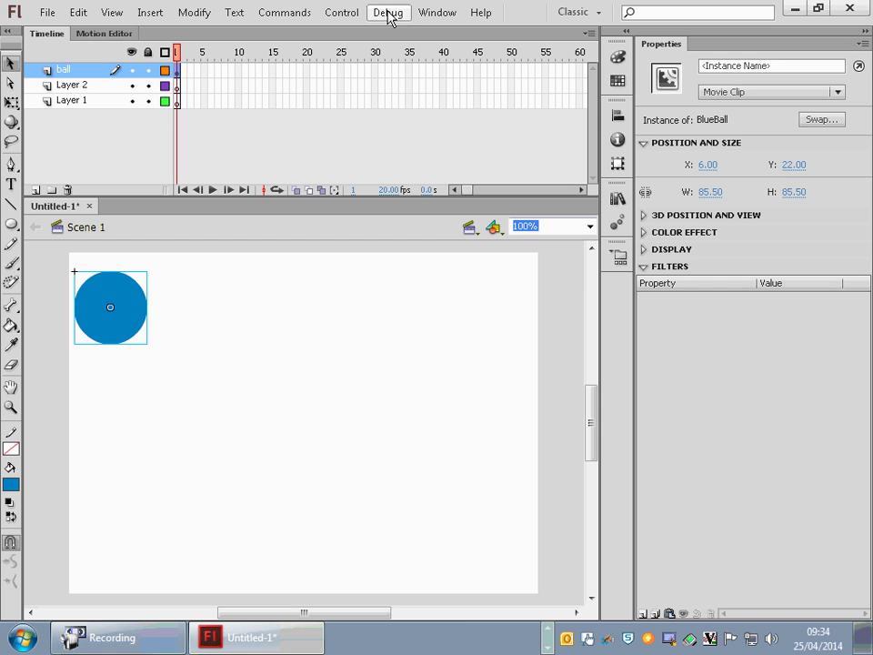
Step: Show the document's library and detach it as a floating panel over the properties
{"action": "left_click", "coordinate": [445, 16]}
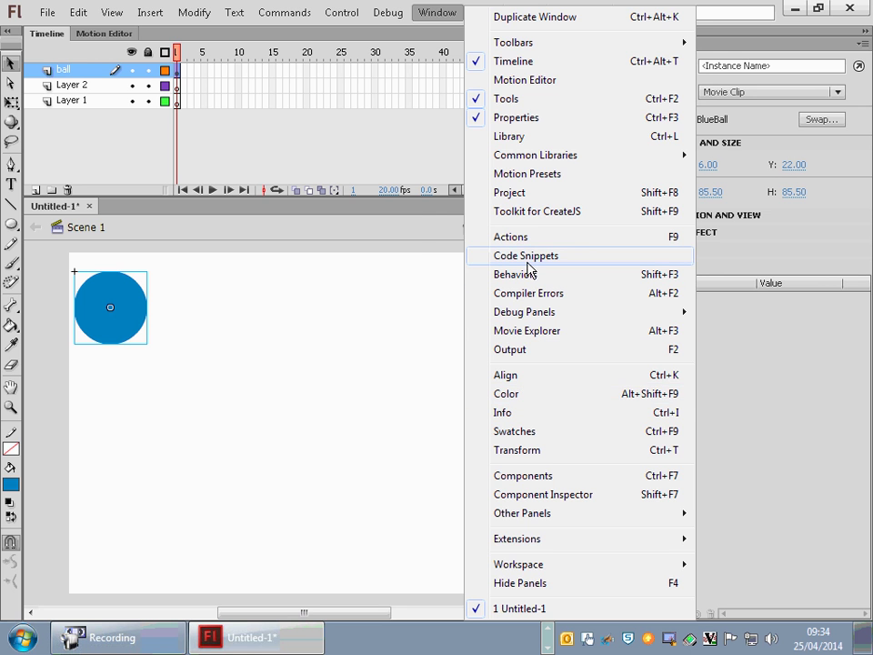
{"action": "left_click", "coordinate": [531, 142]}
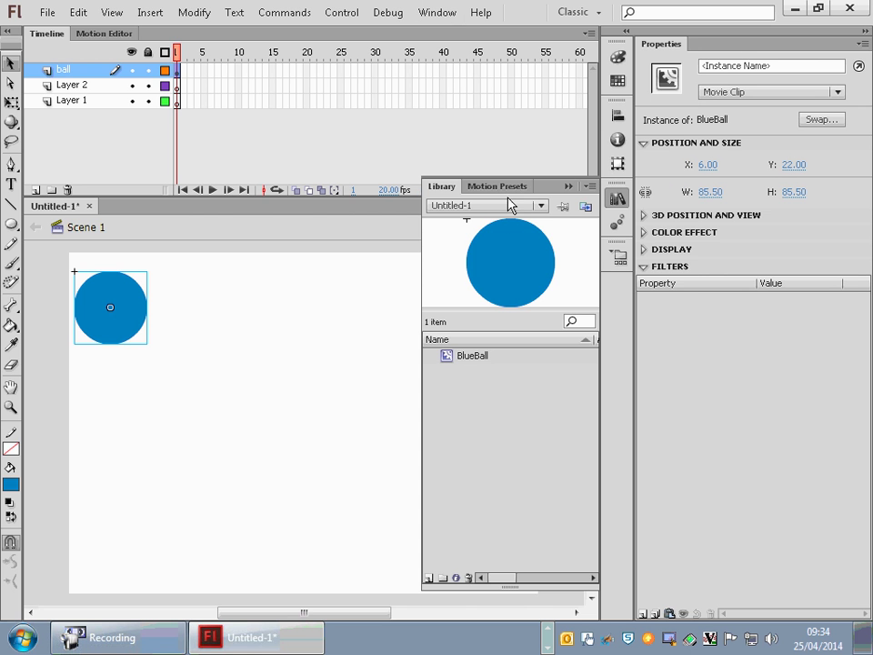
{"action": "left_click_drag", "start_coordinate": [563, 188], "coordinate": [794, 101]}
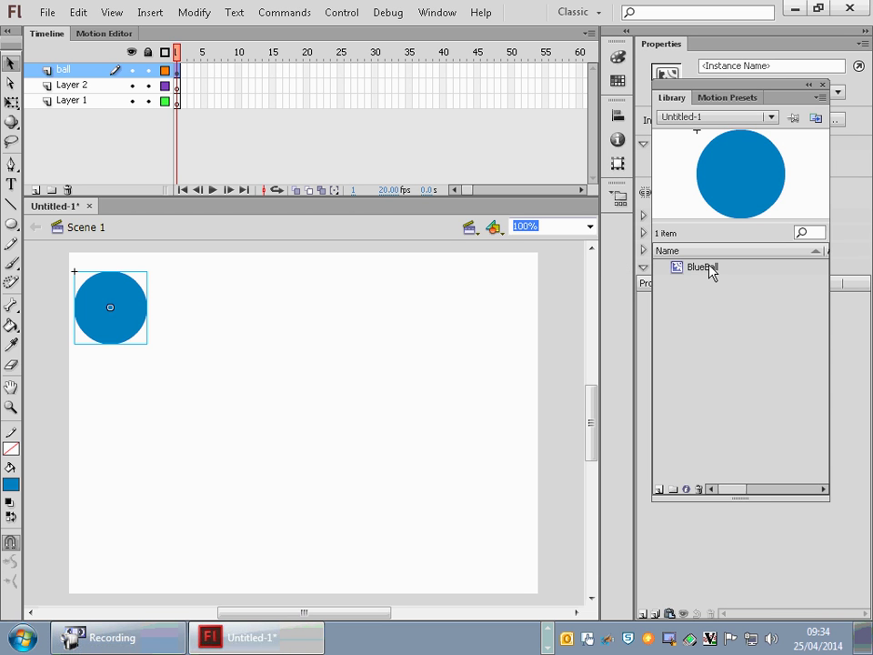
Step: Place three extra BlueBall instances from the library on the stage and delete them, keeping only the original ball
{"action": "left_click_drag", "start_coordinate": [709, 269], "coordinate": [369, 356]}
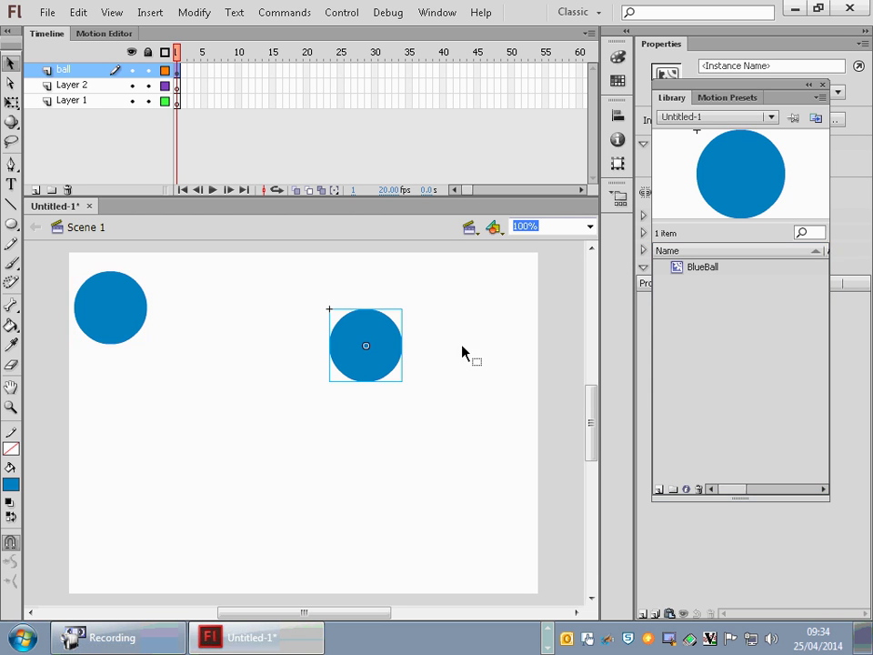
{"action": "left_click_drag", "start_coordinate": [707, 273], "coordinate": [318, 474]}
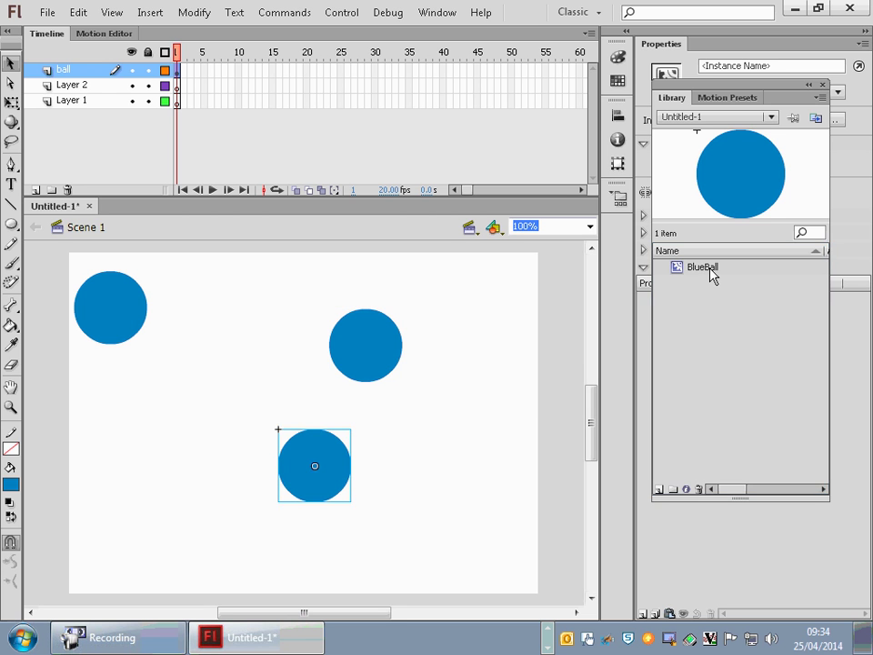
{"action": "left_click_drag", "start_coordinate": [714, 276], "coordinate": [108, 446]}
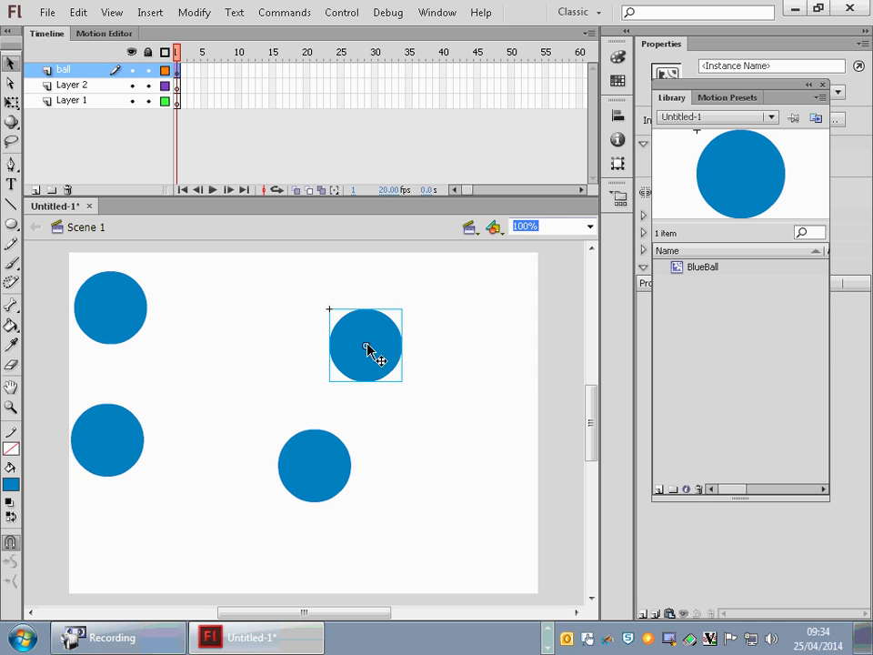
{"action": "key", "text": "Delete"}
{"action": "left_click", "coordinate": [311, 458]}
{"action": "key", "text": "Delete"}
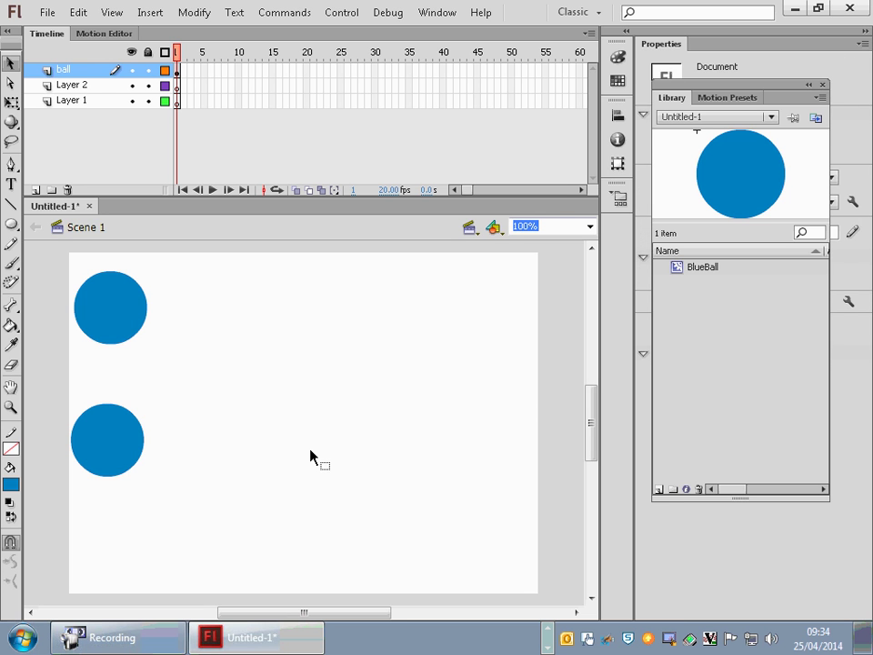
{"action": "left_click", "coordinate": [110, 451]}
{"action": "key", "text": "Delete"}
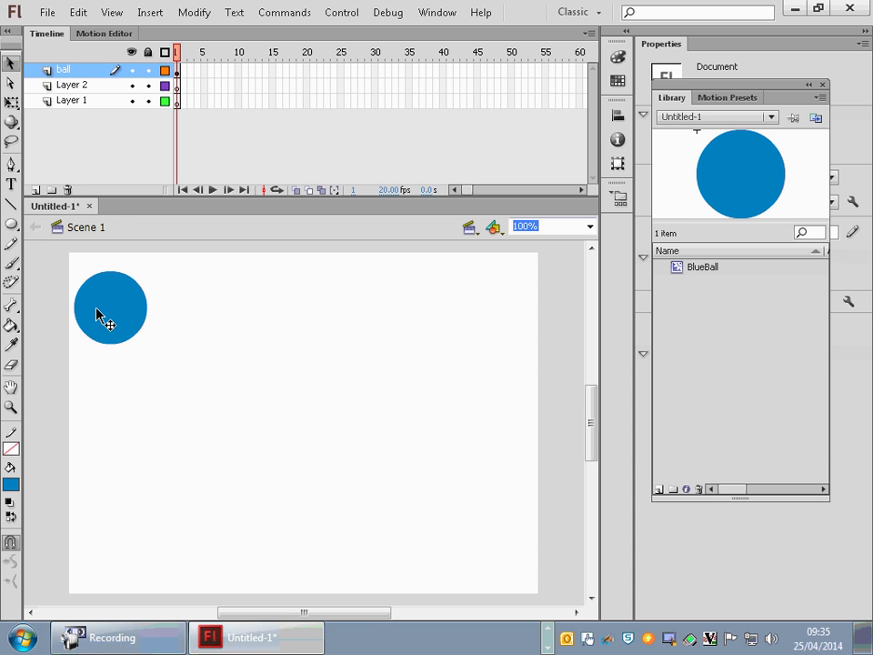
Step: Nudge the ball slightly right and extend all three layers to frame 60 with inserted frames
{"action": "mouse_move", "coordinate": [101, 305]}
{"action": "left_mouse_down"}
{"action": "mouse_move", "coordinate": [107, 310]}
{"action": "mouse_move", "coordinate": [103, 303]}
{"action": "left_mouse_up"}
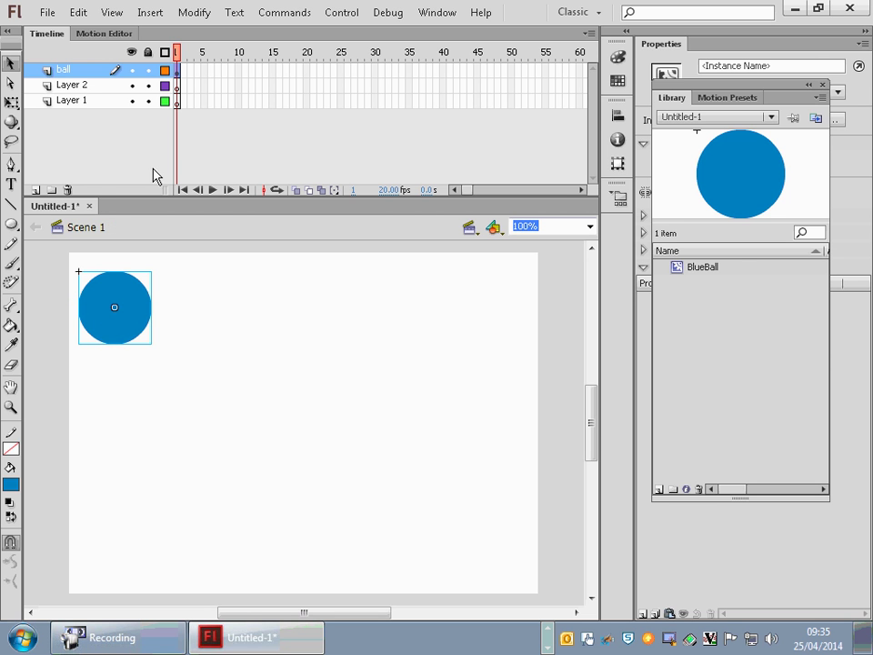
{"action": "left_click", "coordinate": [193, 71]}
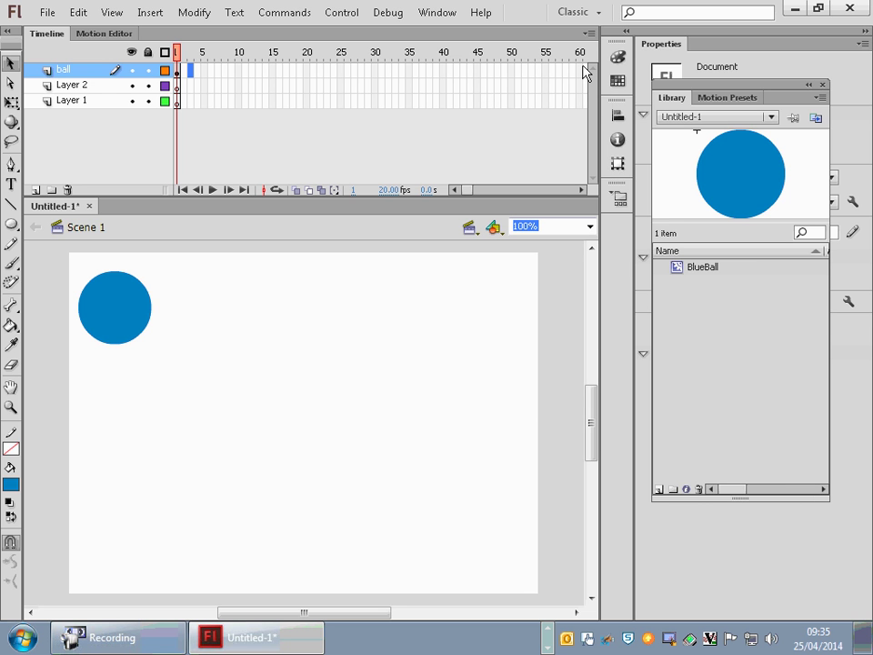
{"action": "left_click_drag", "start_coordinate": [581, 70], "coordinate": [595, 111]}
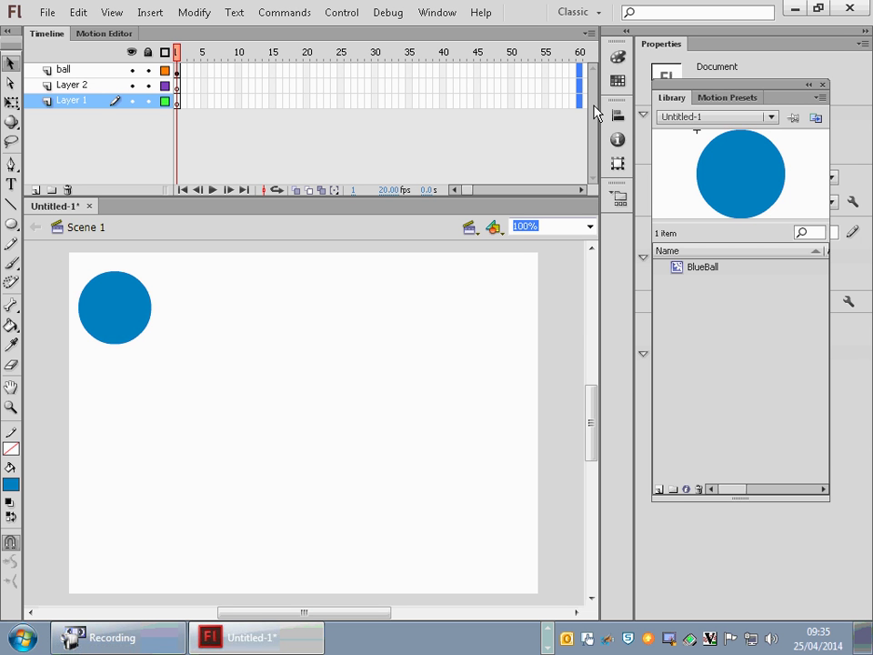
{"action": "right_click", "coordinate": [581, 77]}
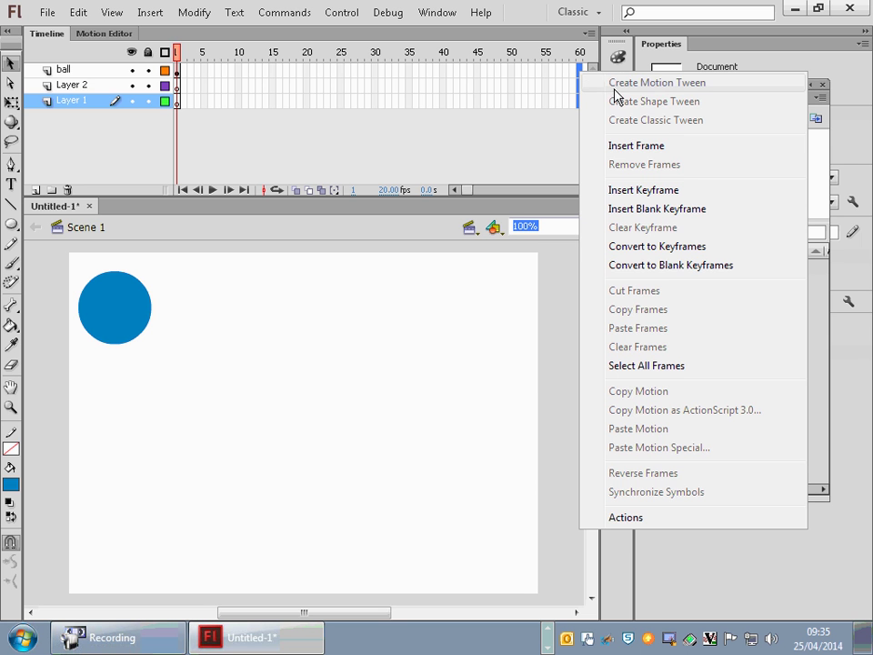
{"action": "left_click", "coordinate": [610, 146]}
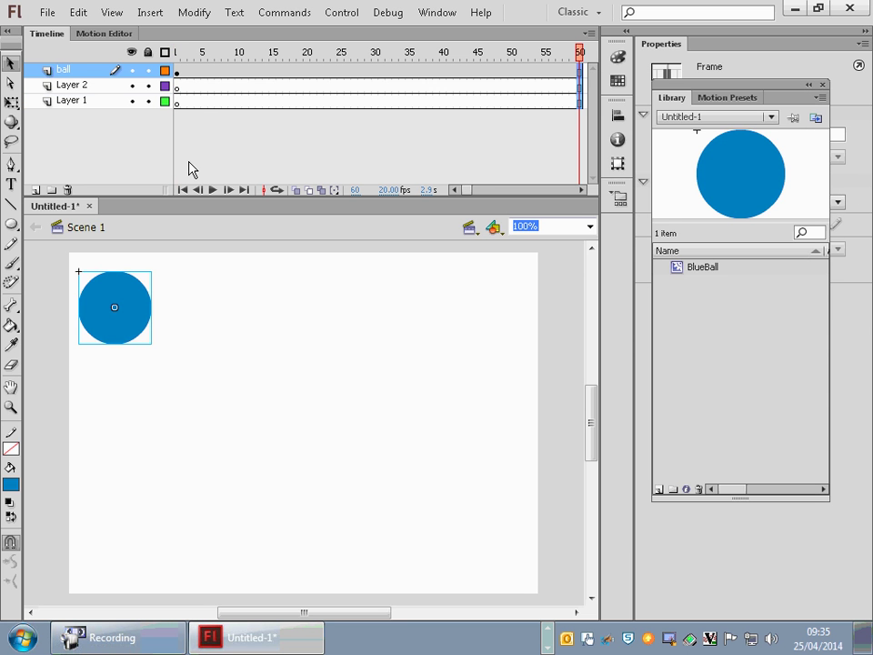
Step: Create a motion tween on the ball layer across its frames
{"action": "left_click", "coordinate": [177, 73]}
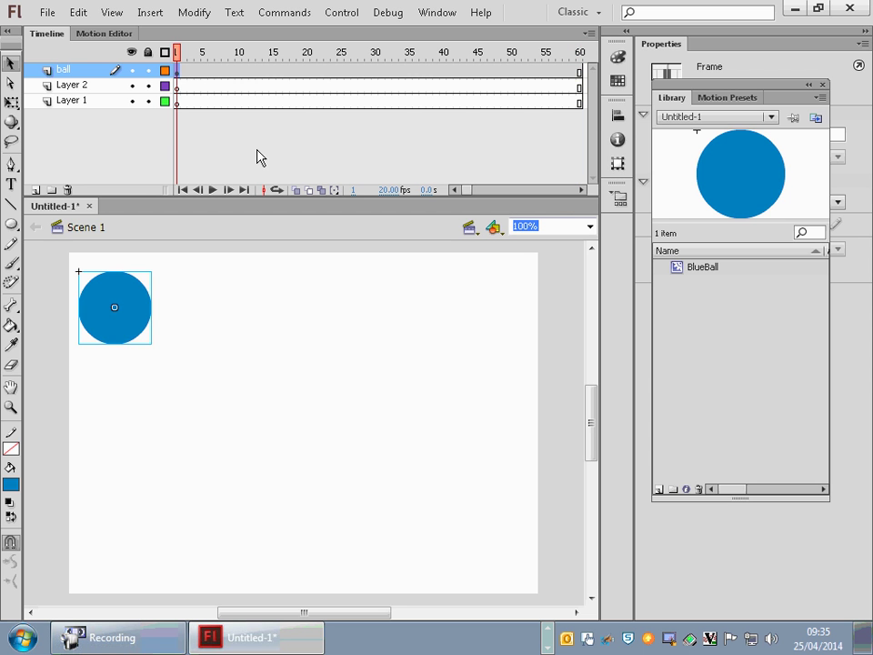
{"action": "left_click", "coordinate": [271, 71]}
{"action": "left_click", "coordinate": [271, 71]}
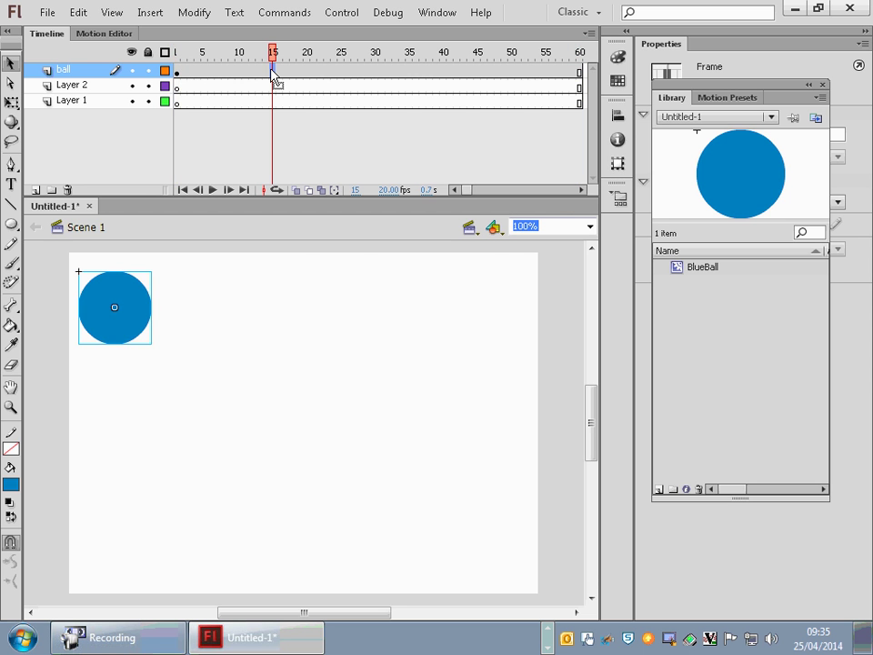
{"action": "right_click", "coordinate": [272, 73]}
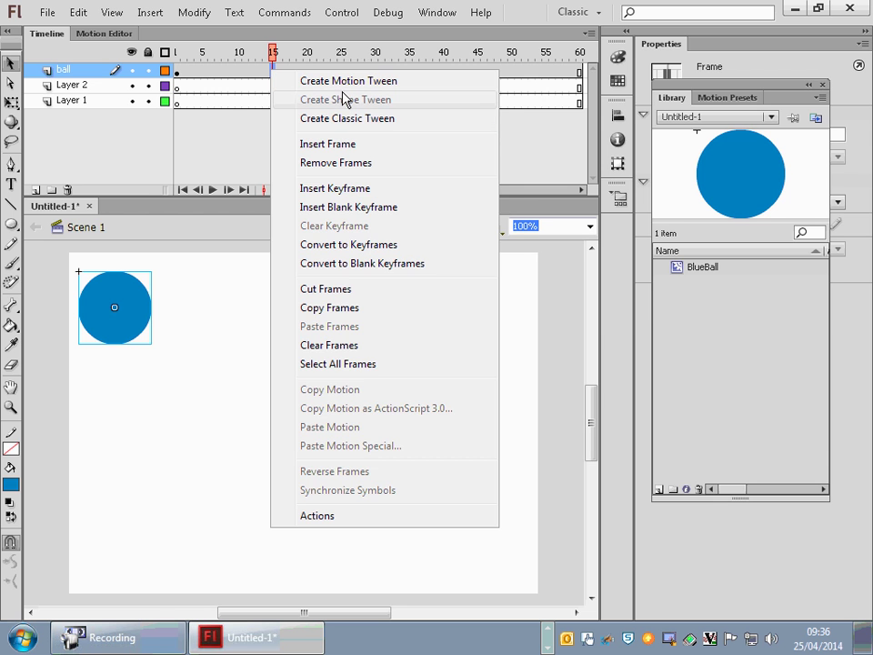
{"action": "left_click", "coordinate": [351, 83]}
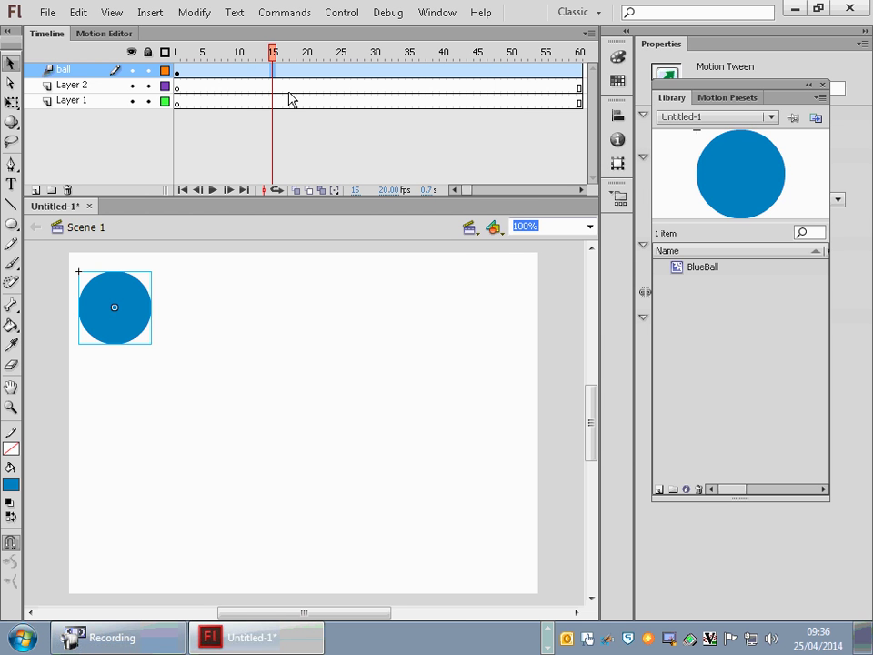
Step: Insert a Position keyframe at frame 20 of the ball layer and move the ball to the right side of the stage, around mid-height
{"action": "left_click", "coordinate": [177, 73]}
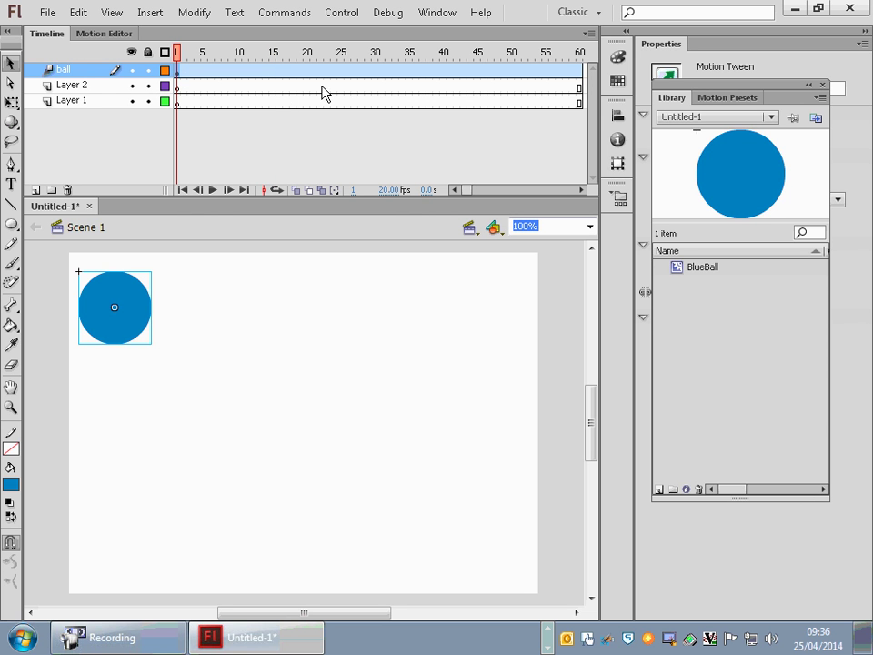
{"action": "key", "text": "ctrl+shift+a"}
{"action": "left_click", "coordinate": [273, 74]}
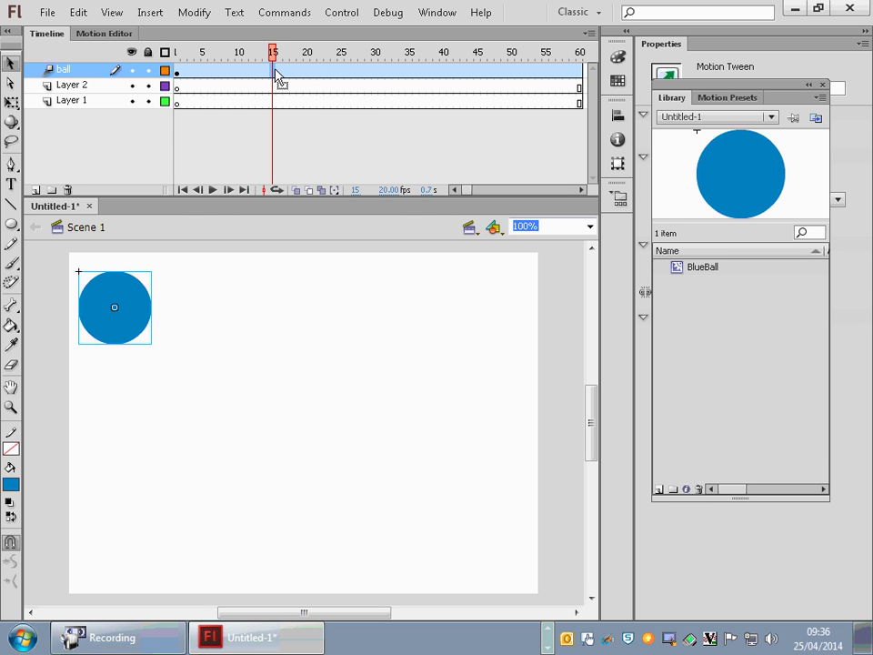
{"action": "left_click", "coordinate": [307, 74]}
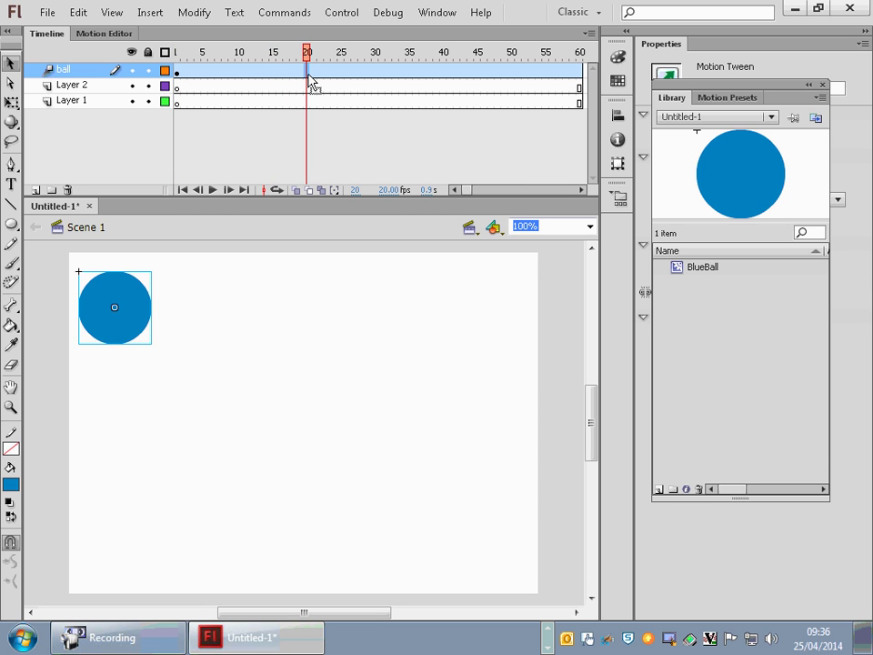
{"action": "right_click", "coordinate": [307, 76]}
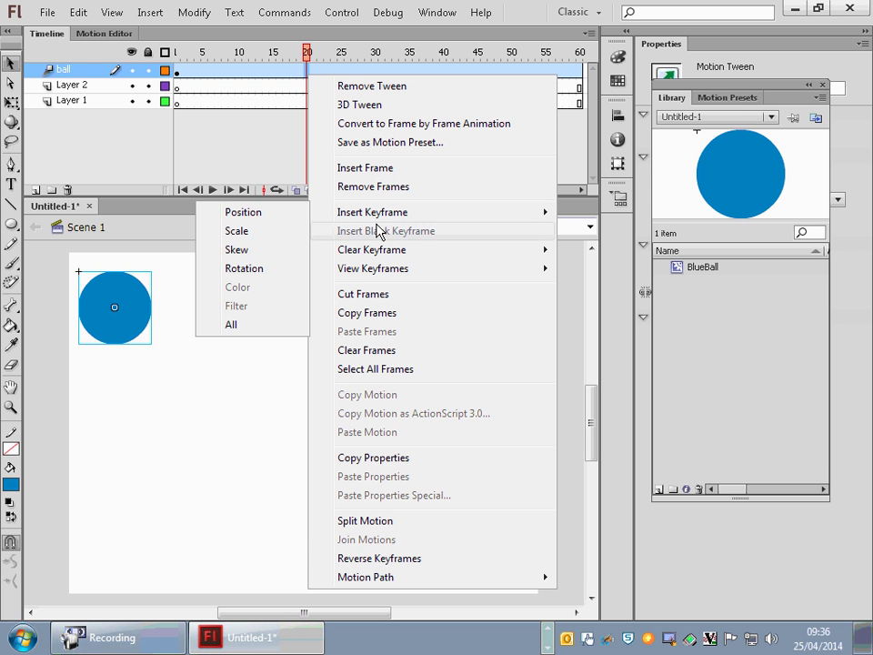
{"action": "mouse_move", "coordinate": [413, 216]}
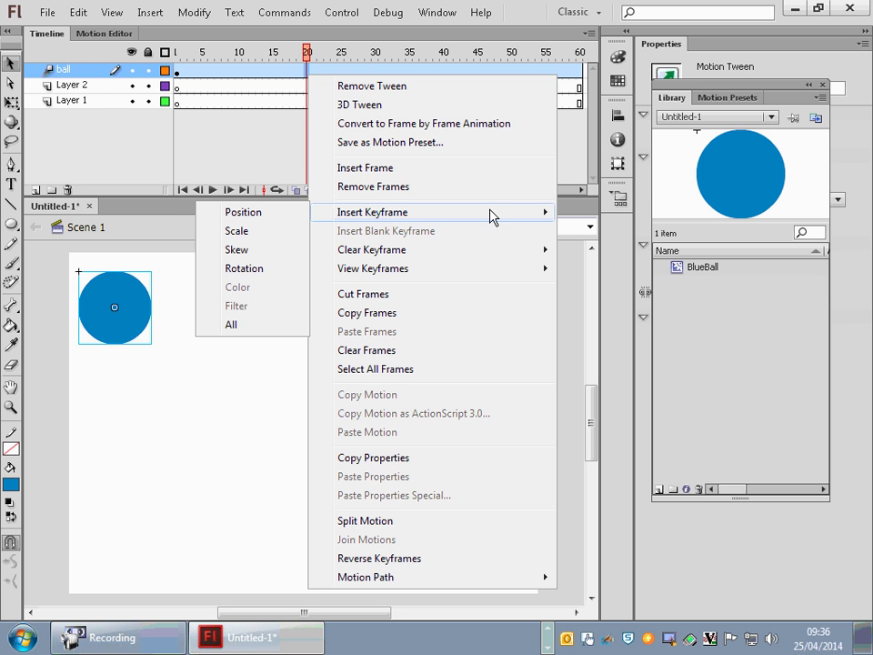
{"action": "left_click", "coordinate": [243, 213]}
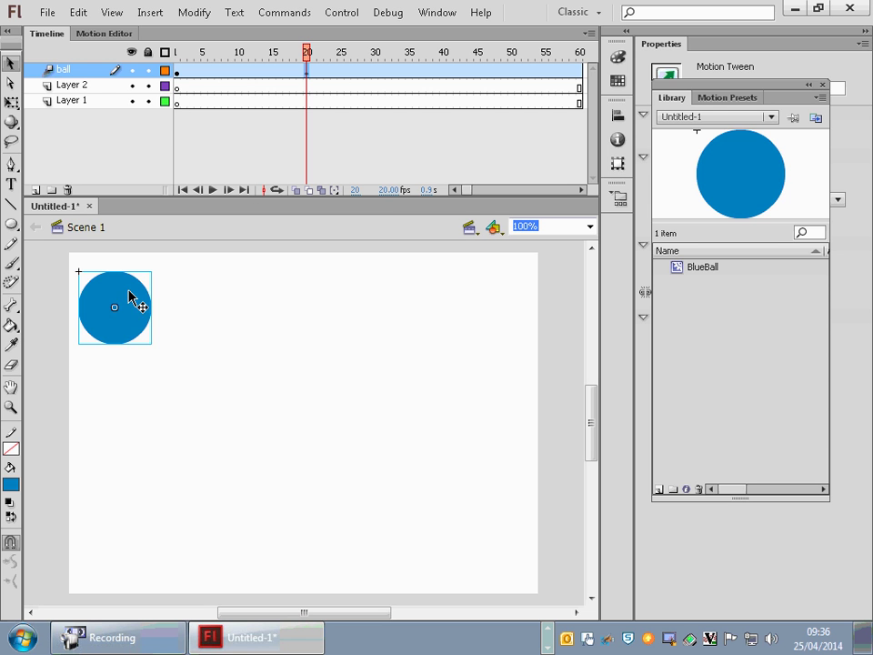
{"action": "left_click_drag", "start_coordinate": [125, 308], "coordinate": [497, 409]}
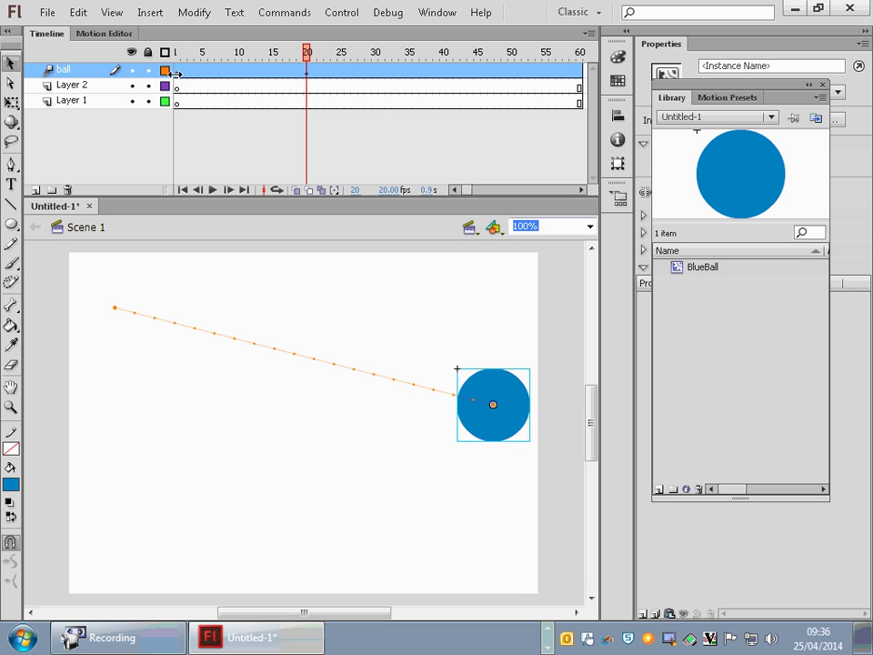
Step: At frame 20, squash the ball into a narrow upright ellipse with Free Transform and place it against the stage's right edge
{"action": "left_click_drag", "start_coordinate": [305, 50], "coordinate": [308, 91]}
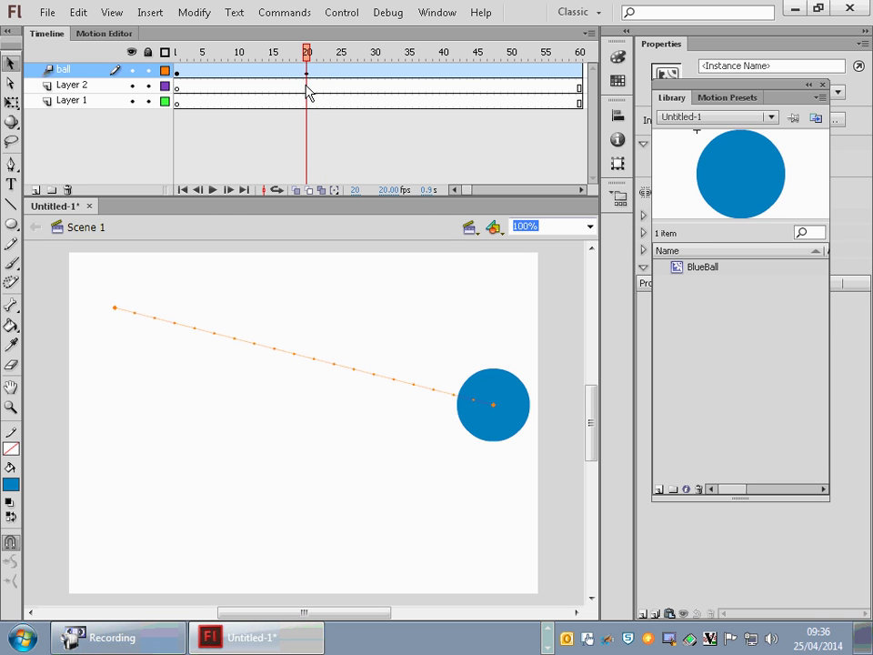
{"action": "left_click", "coordinate": [307, 71]}
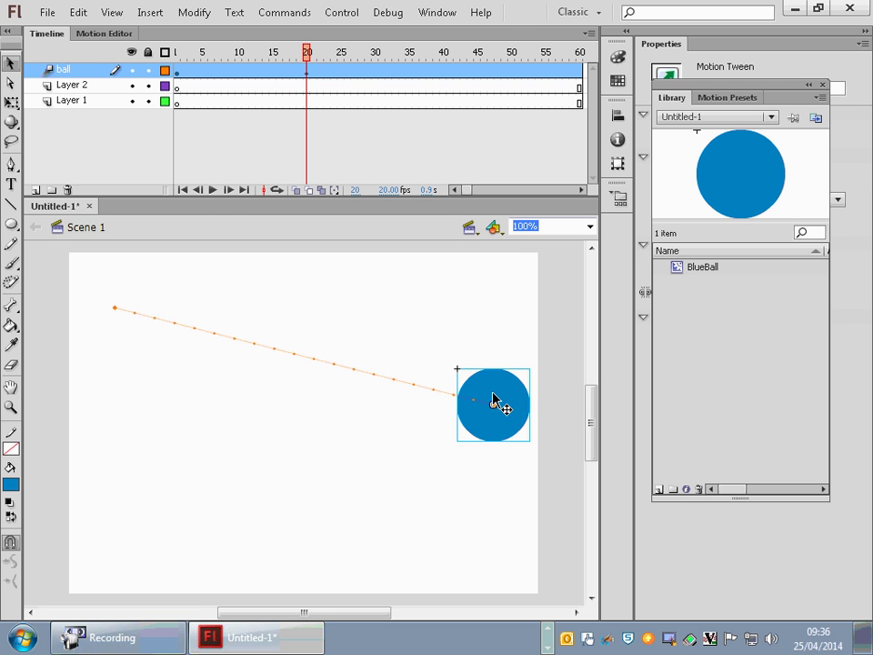
{"action": "left_click_drag", "start_coordinate": [491, 399], "coordinate": [502, 400]}
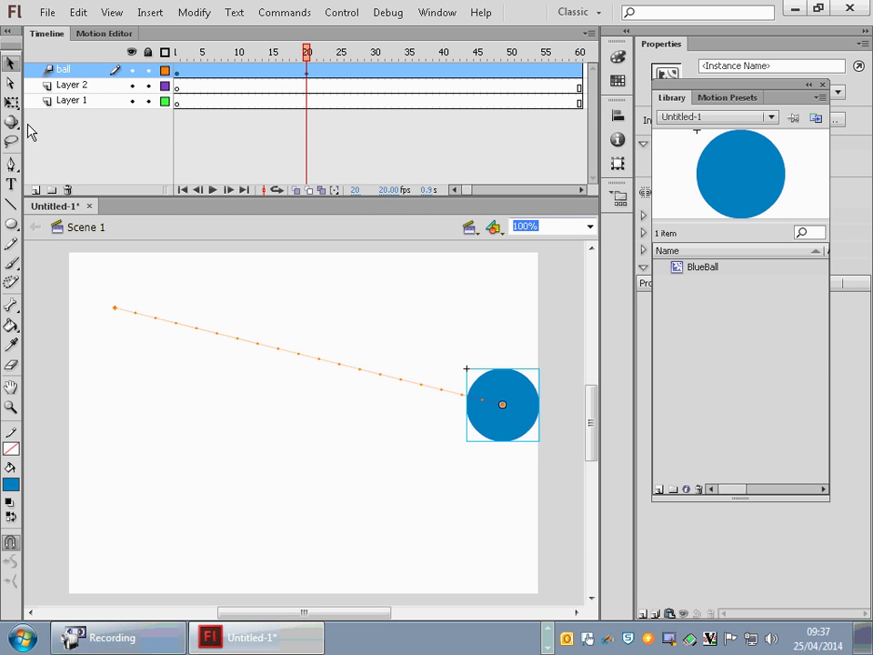
{"action": "left_click_drag", "start_coordinate": [11, 102], "coordinate": [82, 114]}
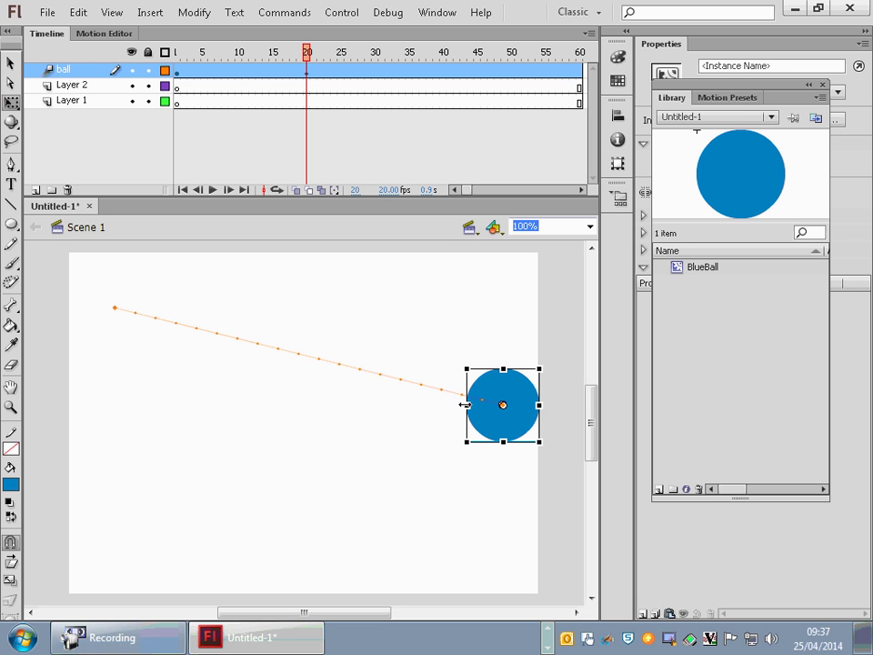
{"action": "left_click_drag", "start_coordinate": [465, 405], "coordinate": [523, 371]}
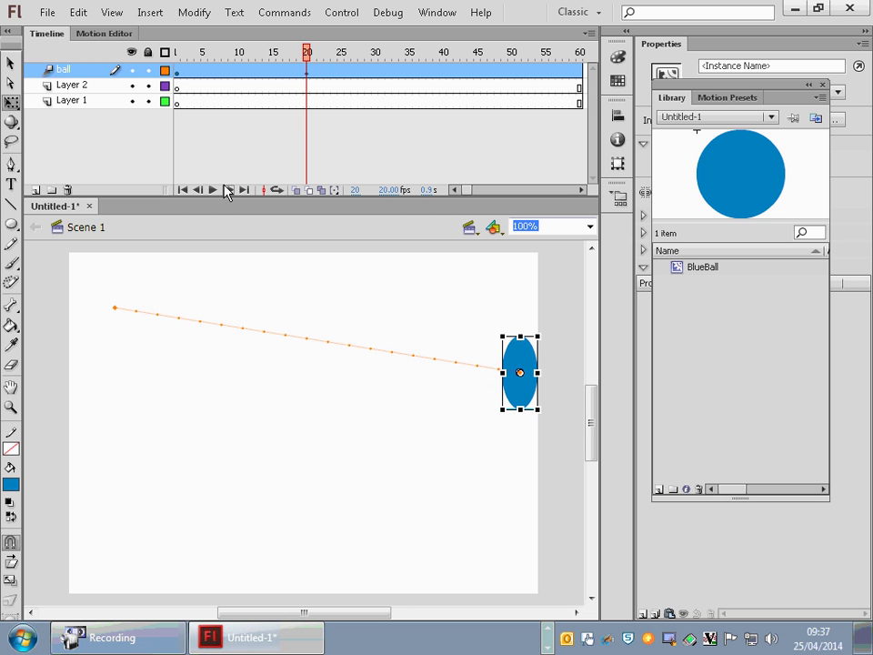
Step: Add a keyframe at frame 40 with the ball at the stage's bottom centre, and insert a Position keyframe at frame 60
{"action": "left_click", "coordinate": [445, 72]}
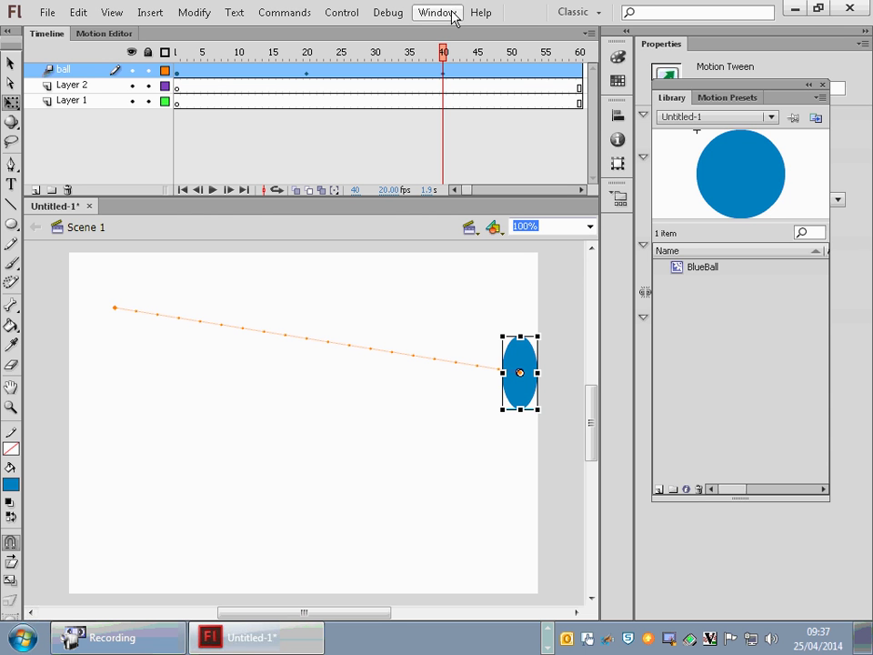
{"action": "left_click_drag", "start_coordinate": [519, 386], "coordinate": [314, 566]}
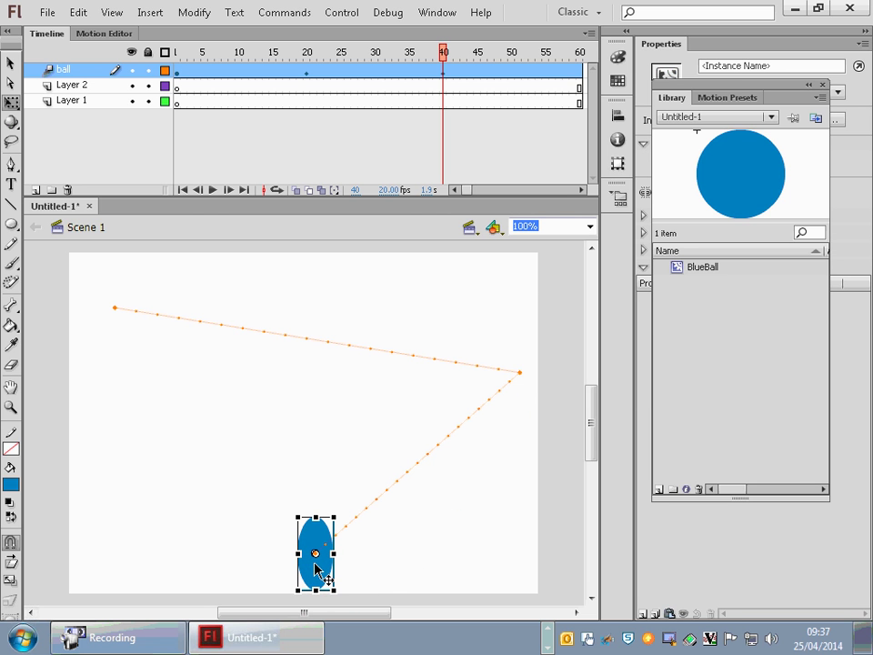
{"action": "left_click", "coordinate": [579, 69]}
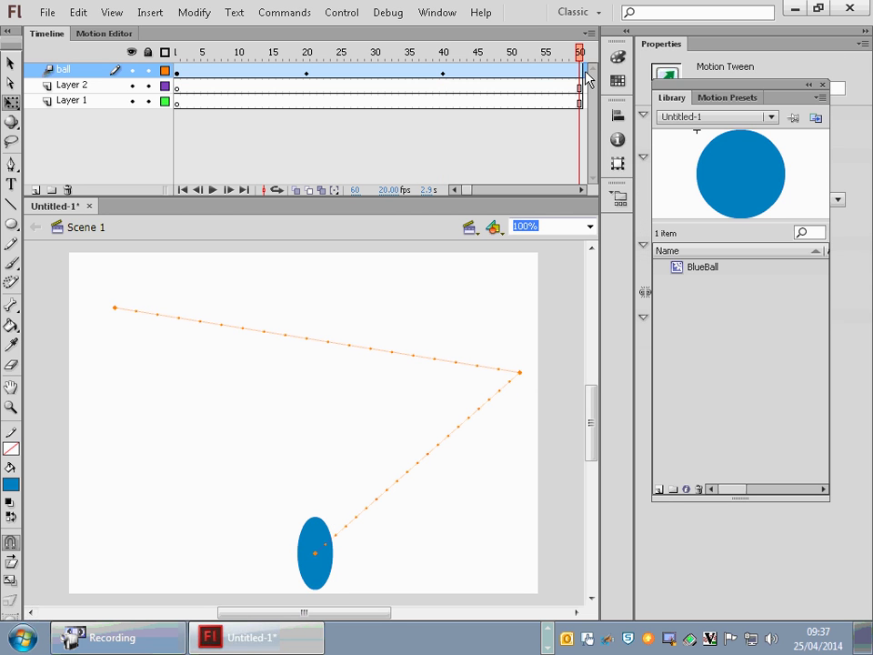
{"action": "left_click", "coordinate": [586, 75]}
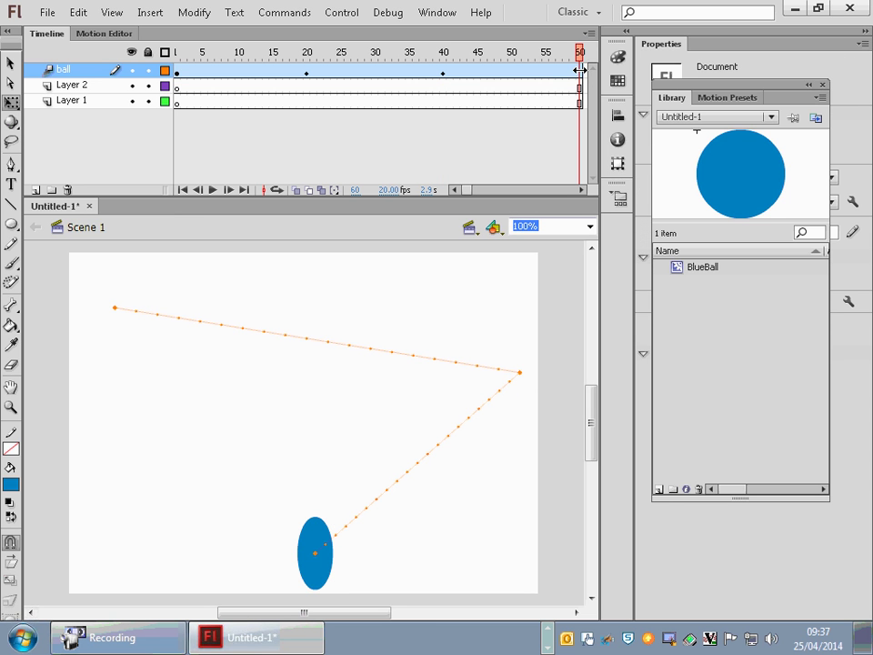
{"action": "left_click", "coordinate": [581, 74]}
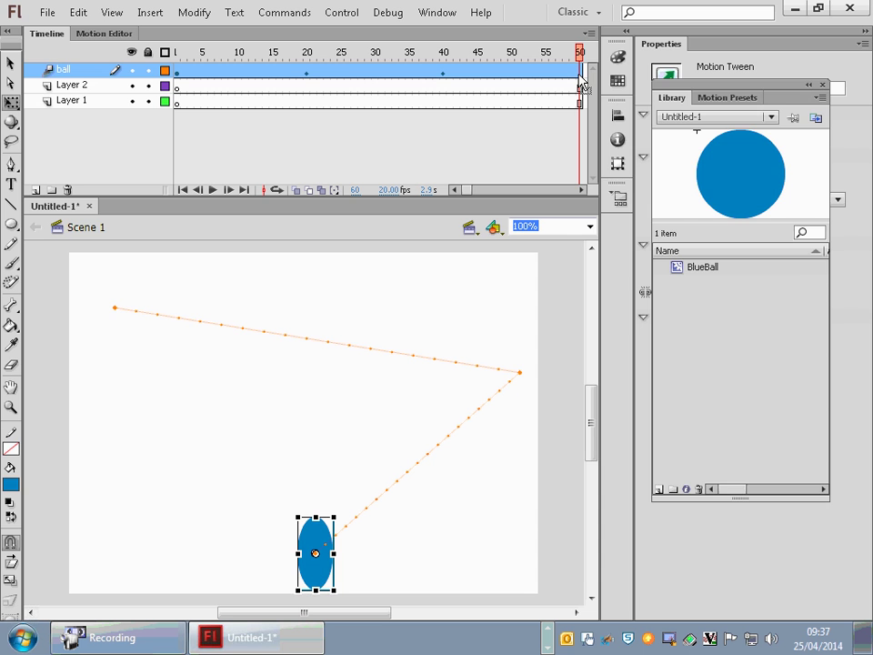
{"action": "right_click", "coordinate": [581, 77]}
{"action": "mouse_move", "coordinate": [603, 216]}
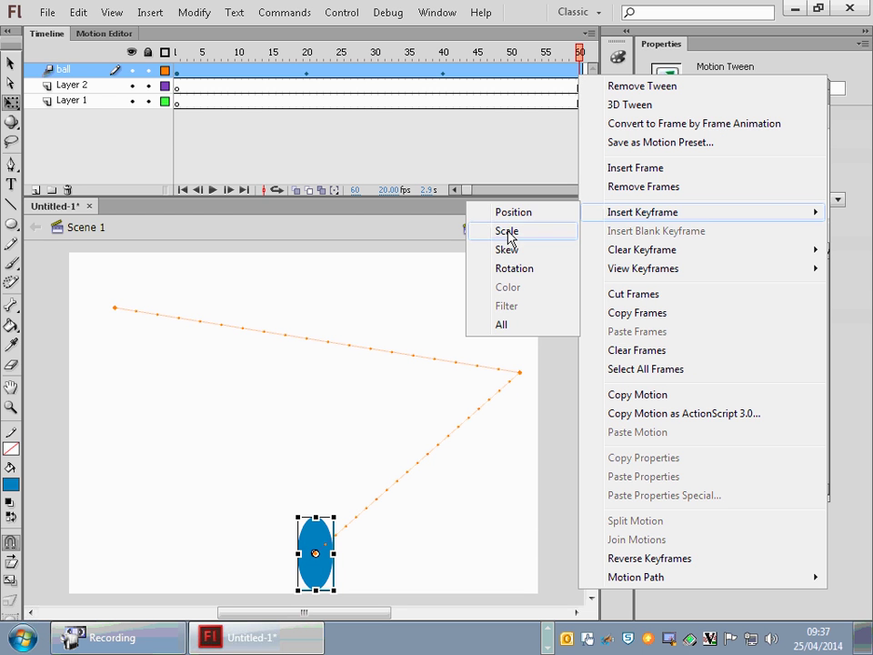
{"action": "left_click", "coordinate": [511, 214]}
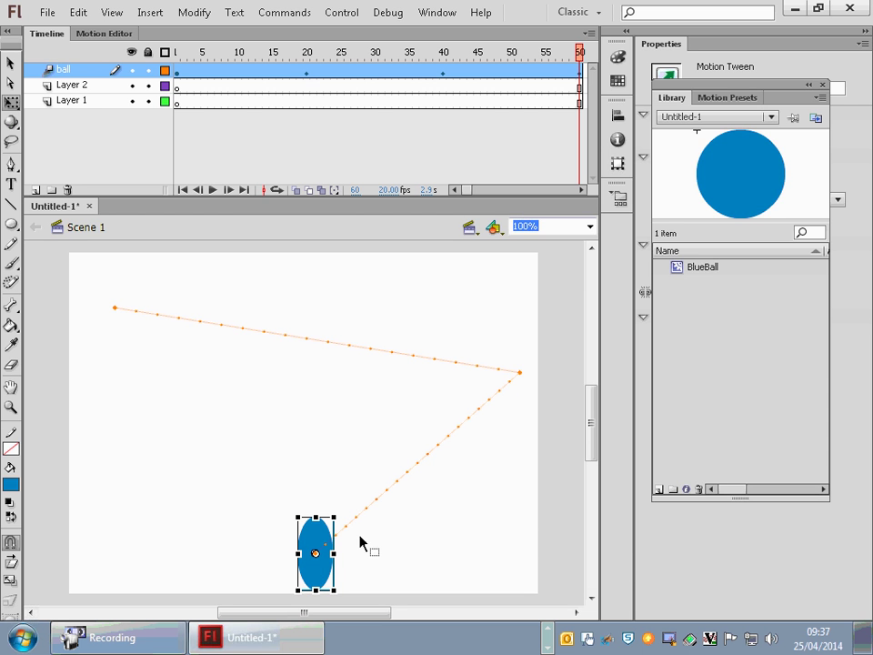
Step: At frame 60, set the ball's transformation point at its bottom edge and reshape it into a small circle near the stage's left edge
{"action": "left_click_drag", "start_coordinate": [316, 549], "coordinate": [308, 572]}
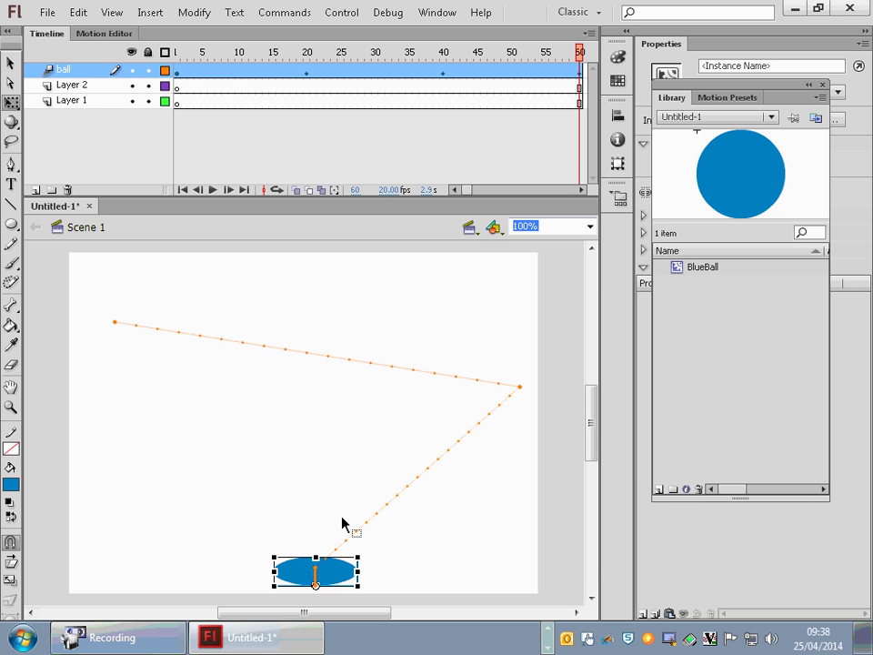
{"action": "left_click", "coordinate": [446, 76]}
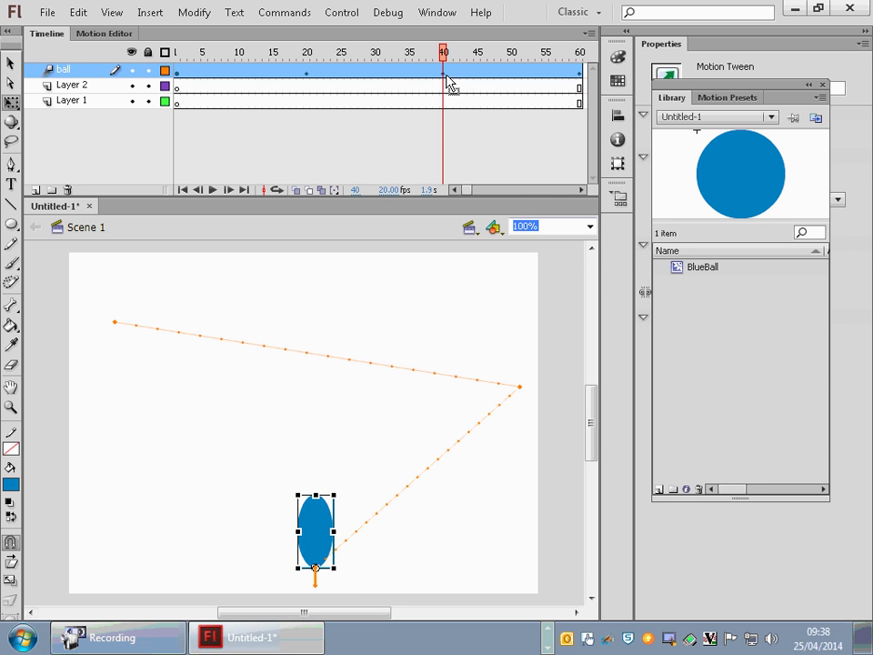
{"action": "left_click", "coordinate": [578, 74]}
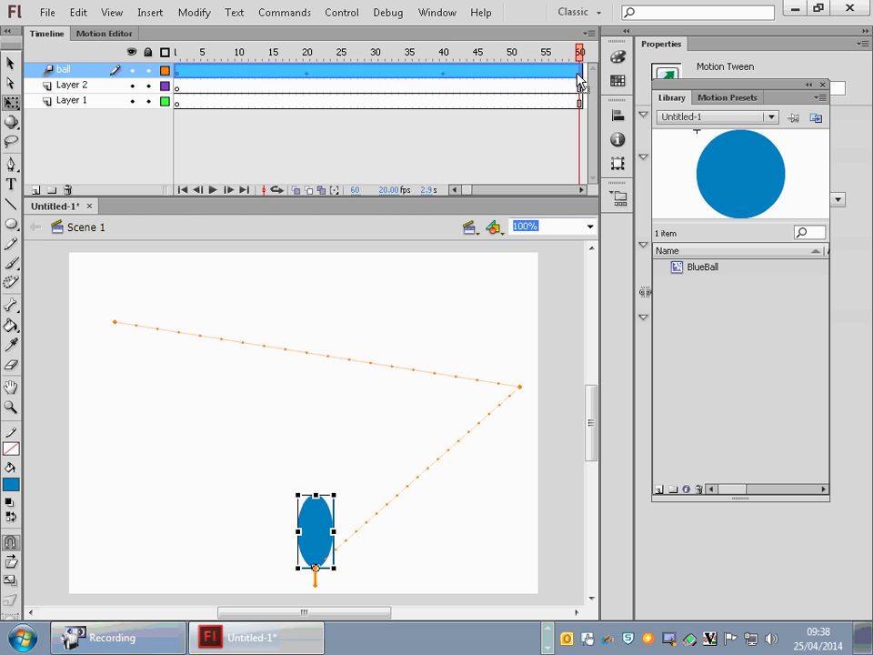
{"action": "left_click_drag", "start_coordinate": [303, 576], "coordinate": [99, 347]}
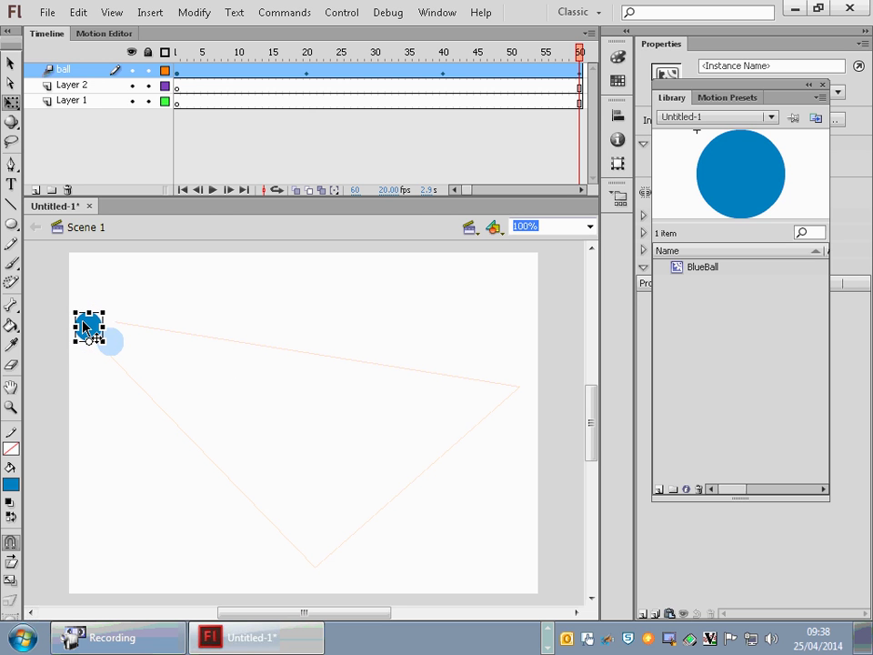
Step: Return to frame 1 and test the movie to preview the ball's animation
{"action": "left_click", "coordinate": [178, 74]}
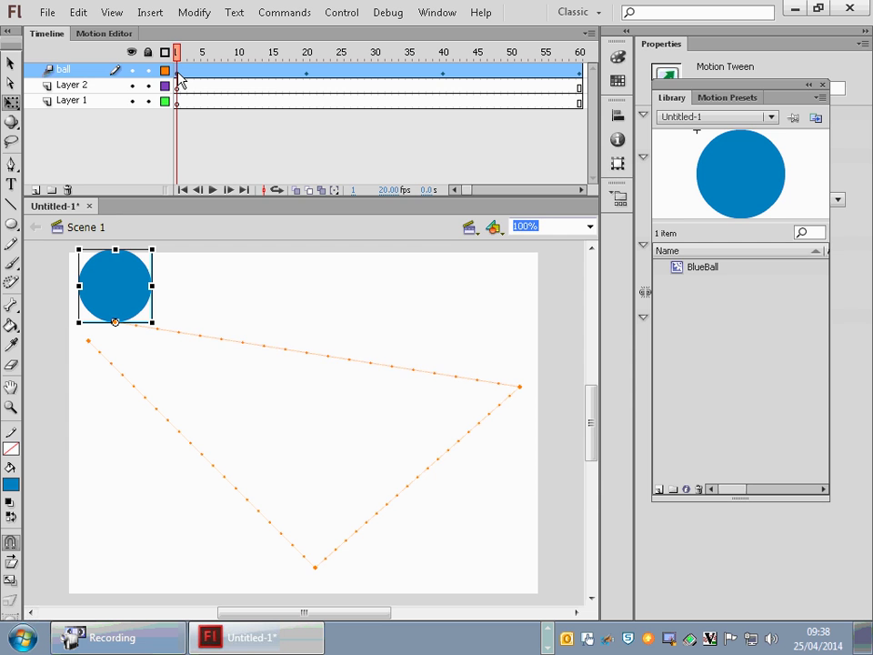
{"action": "key", "text": "ctrl+Return"}
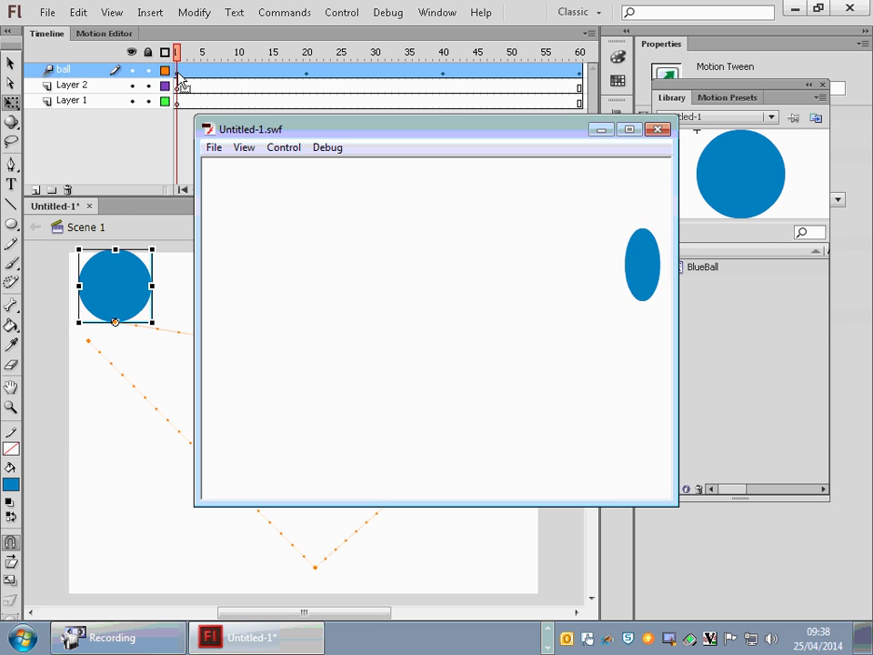